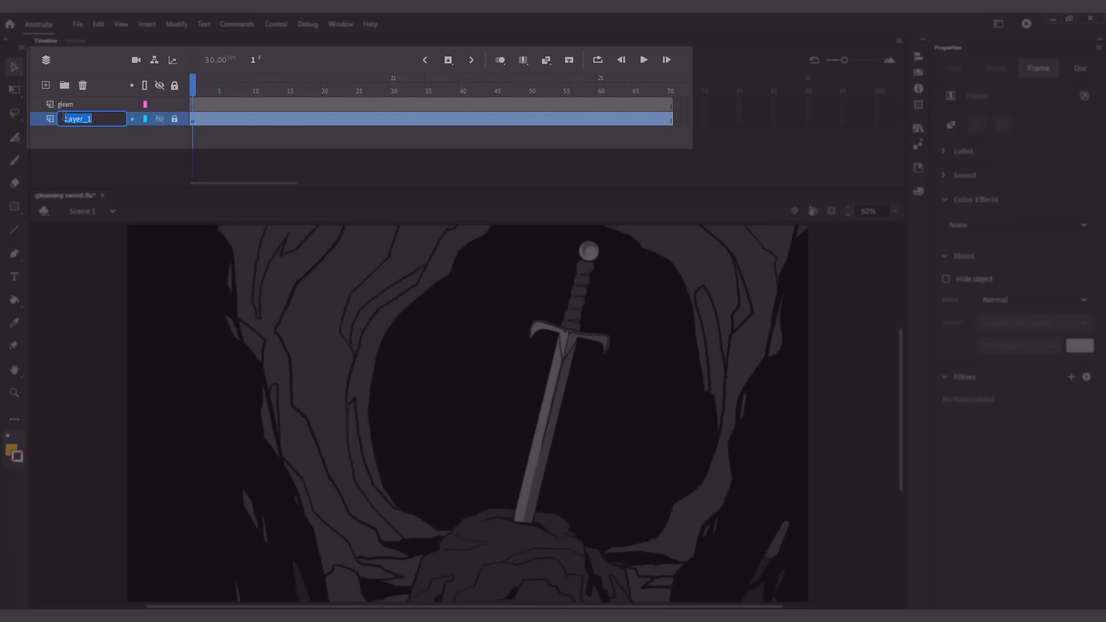
# Rename the lower layer containing the cave and sword artwork to BG
pyautogui.write('BG')
pyautogui.click(298, 269)
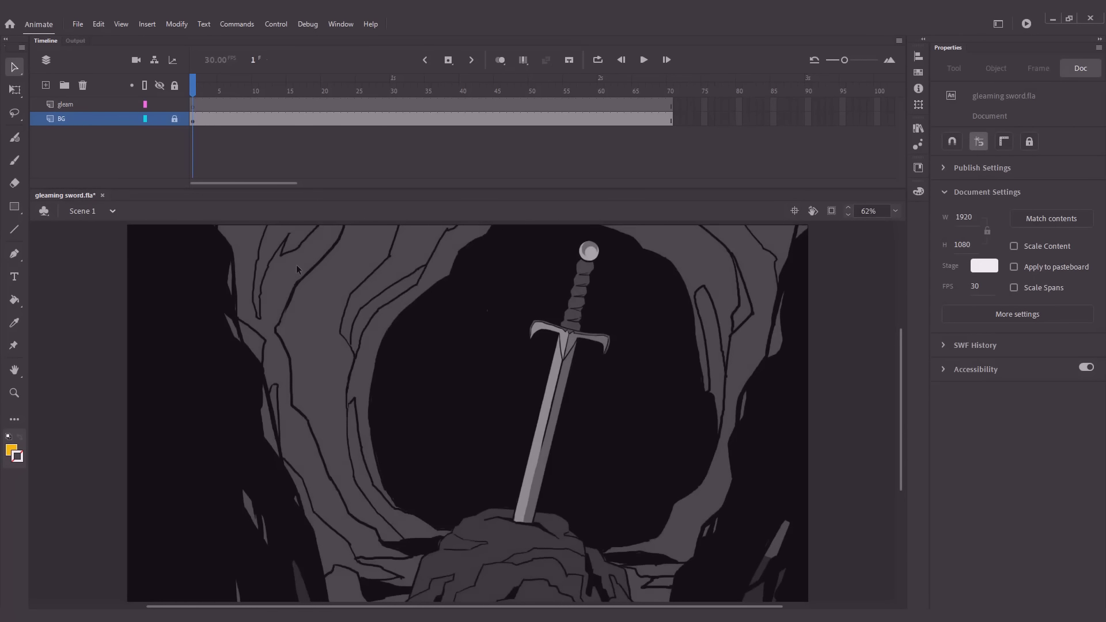
# Draw a rectangle about 120 by 171 px beside the sword's crossguard on the gleam layer
pyautogui.click(96, 106)
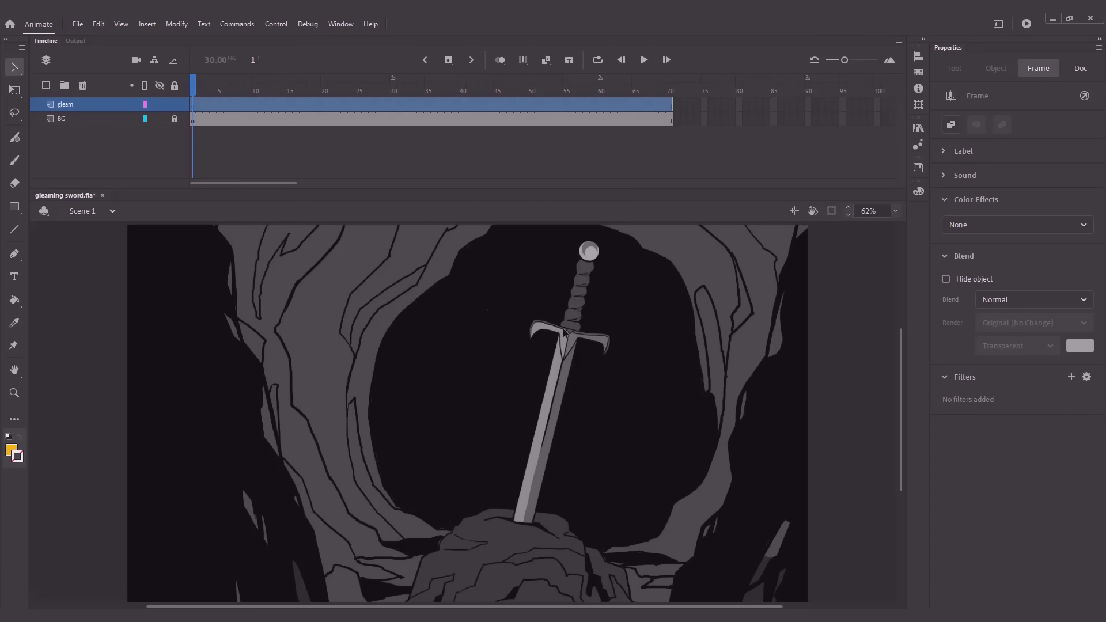
pyautogui.press('r')
pyautogui.moveTo(624, 320); pyautogui.dragTo(666, 381)
pyautogui.press('v')
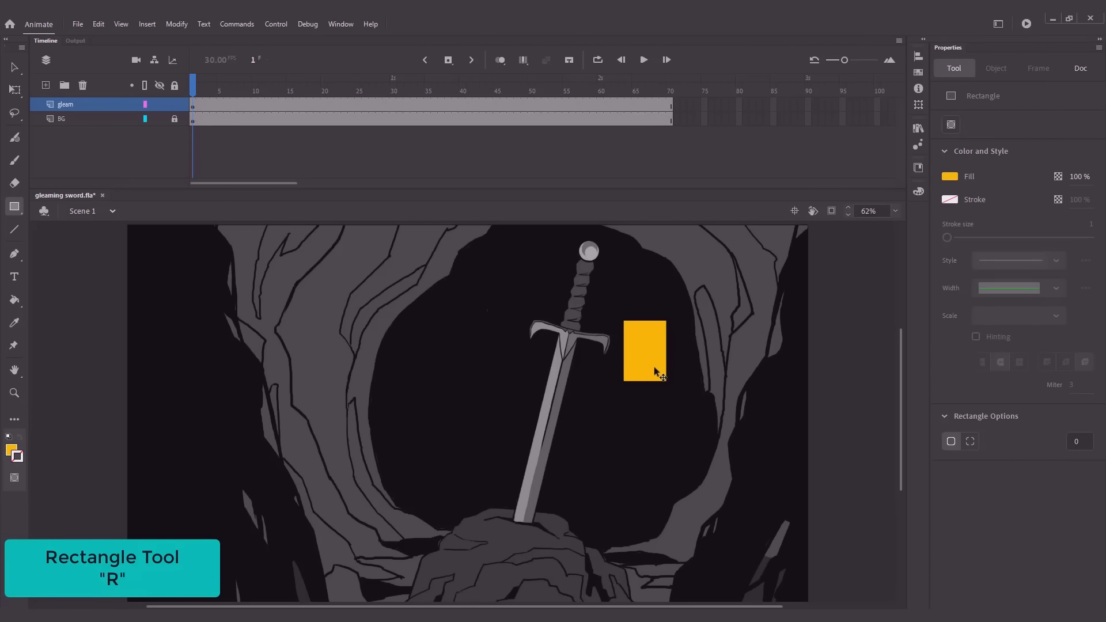
# Change the rectangle's fill color to white (#FFFFFF)
pyautogui.click(654, 366)
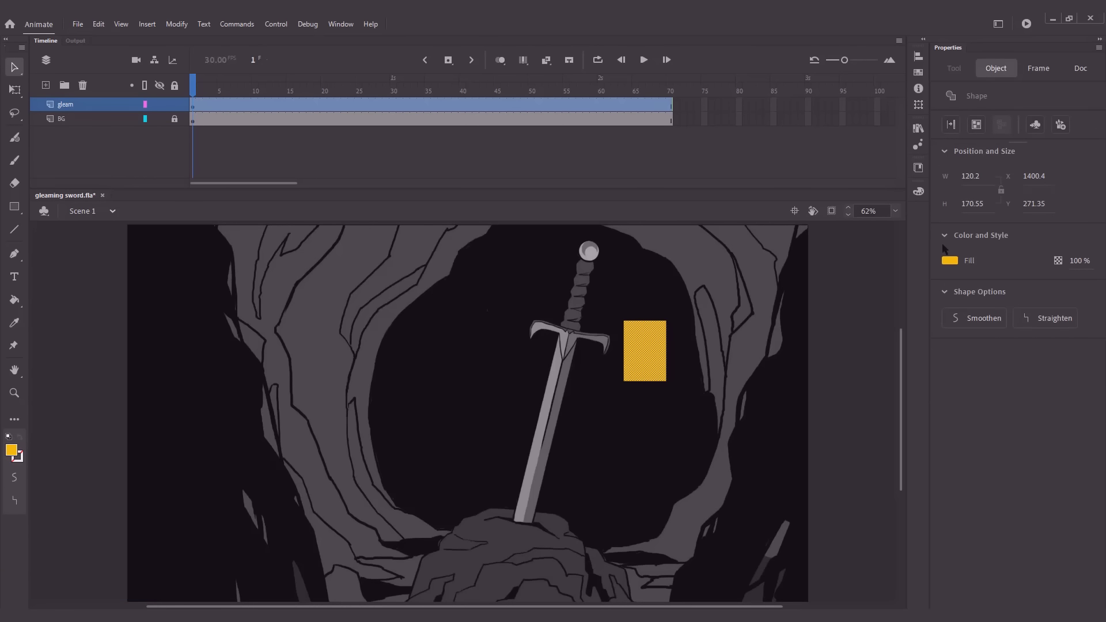
pyautogui.click(949, 261)
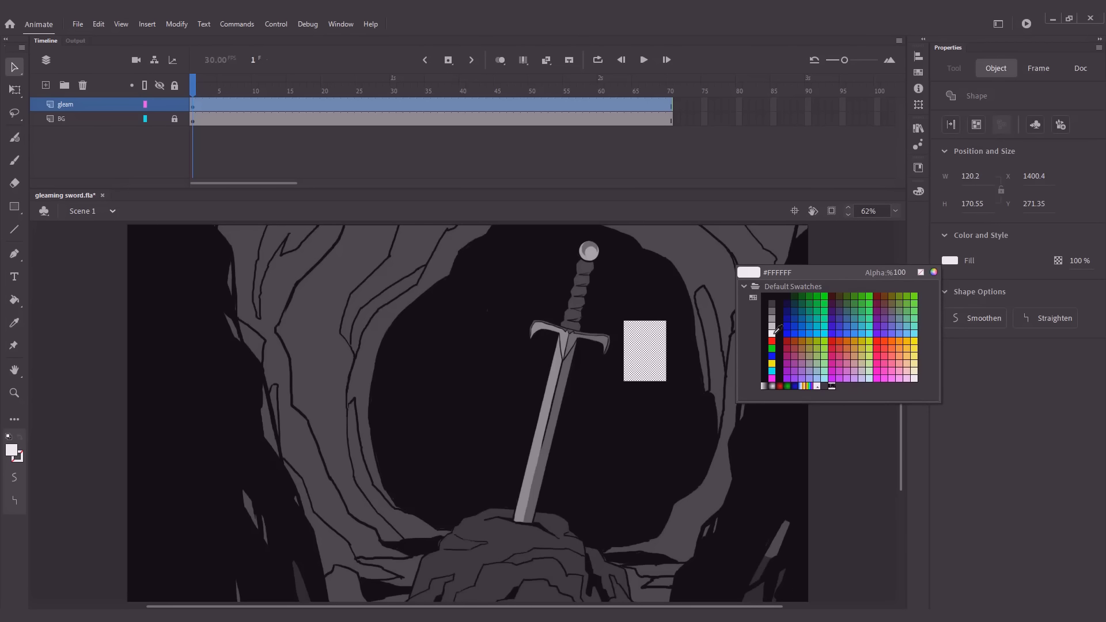
pyautogui.click(777, 330)
pyautogui.click(711, 307)
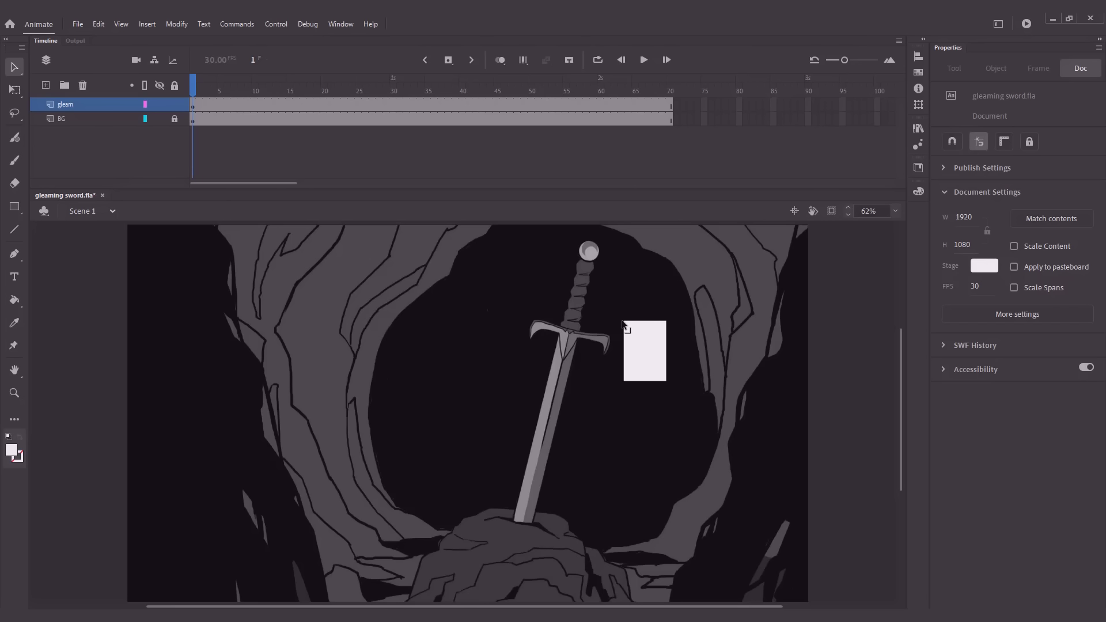
# Reshape the white rectangle into a tilted, curved band about 208 by 227 px by moving its corners and bending its sides
pyautogui.moveTo(622, 321); pyautogui.dragTo(654, 301)
pyautogui.moveTo(666, 380); pyautogui.dragTo(622, 365)
pyautogui.moveTo(671, 336); pyautogui.dragTo(642, 334)
pyautogui.click(645, 348)
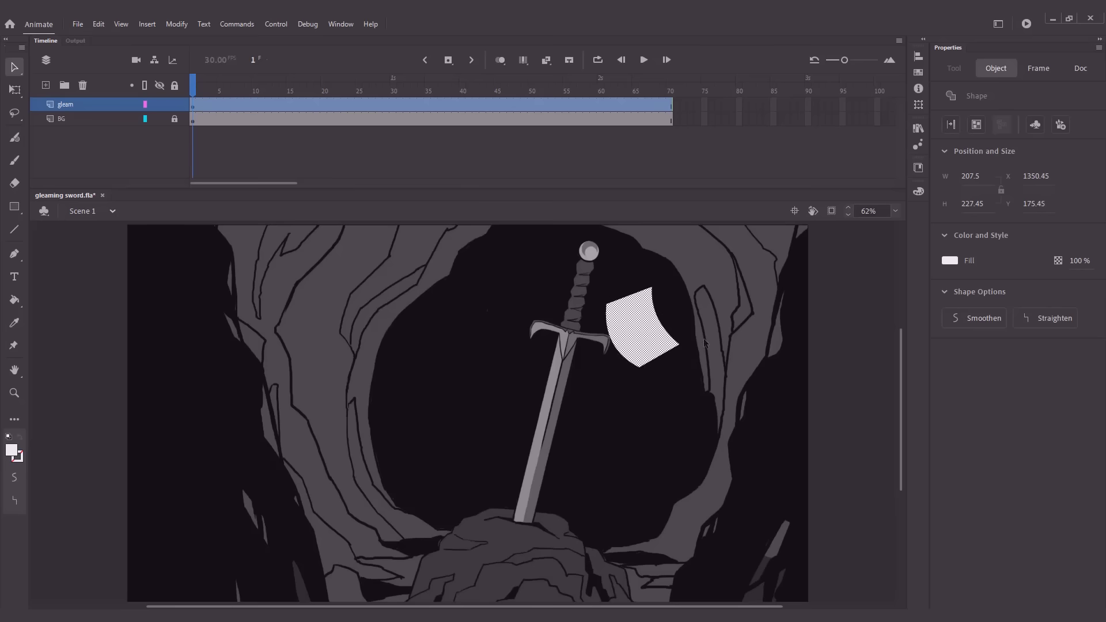
pyautogui.click(682, 341)
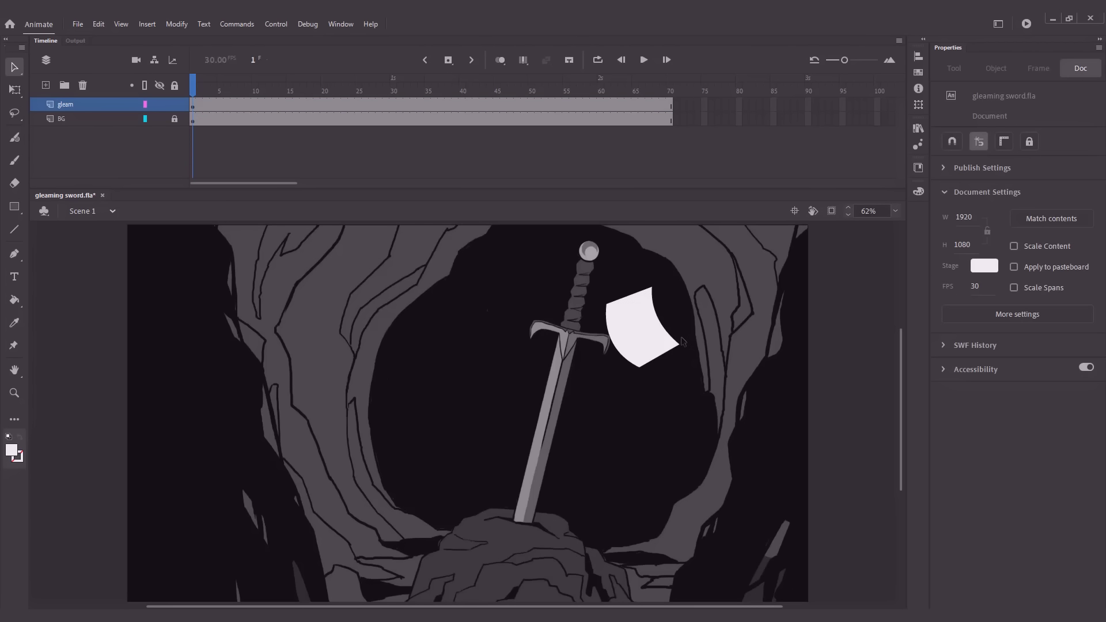
# Convert the white curved shape into a graphic symbol named gleam
pyautogui.click(637, 340)
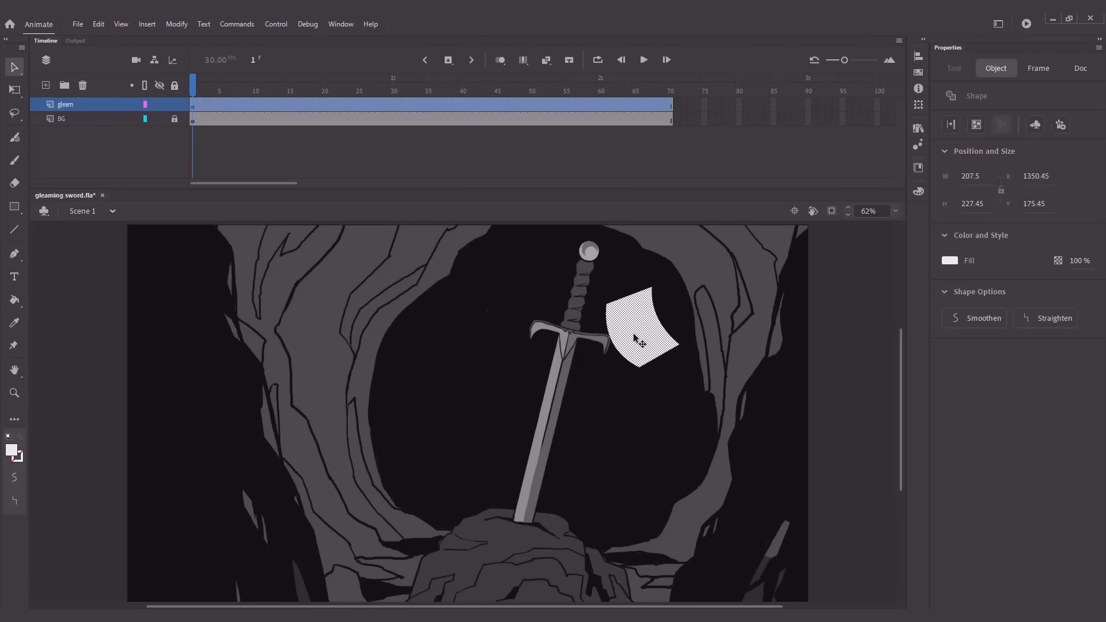
pyautogui.rightClick(627, 301)
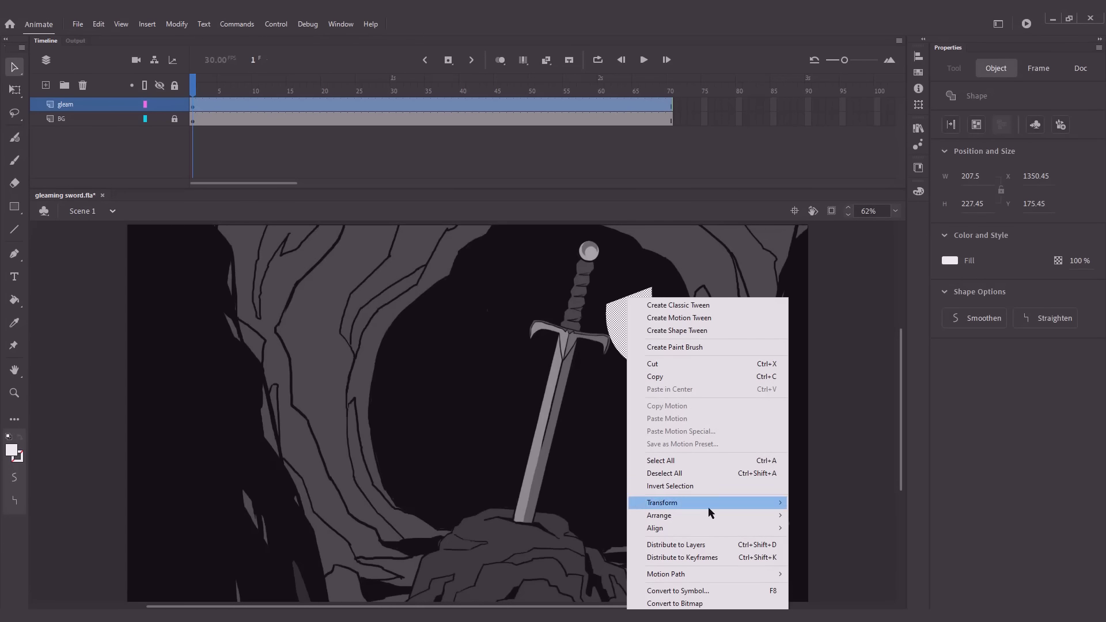
pyautogui.click(688, 591)
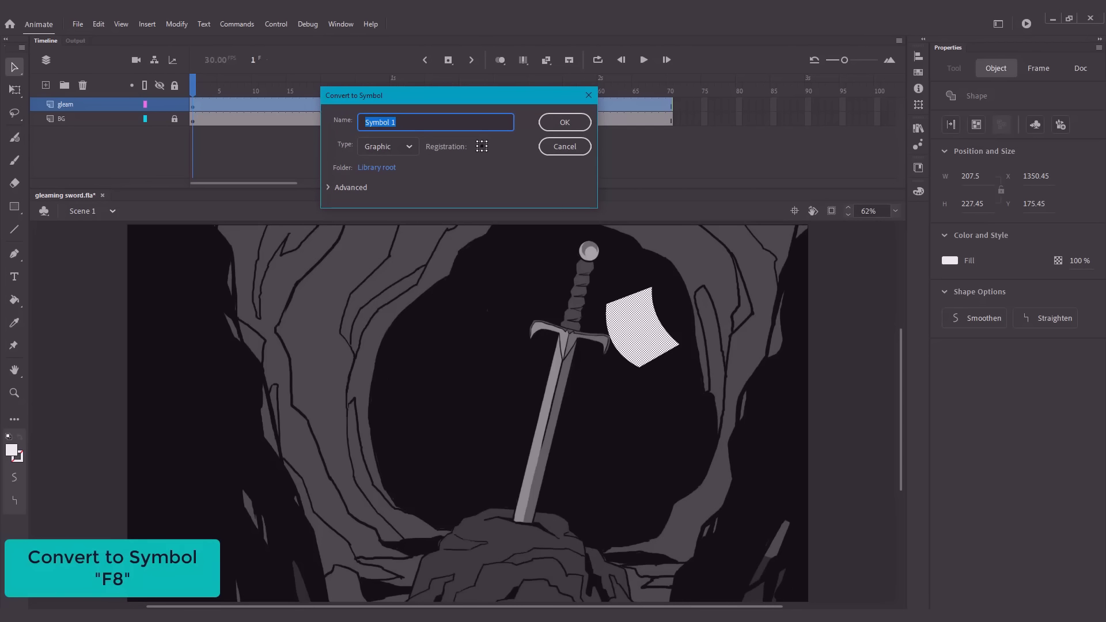
pyautogui.write('gle')
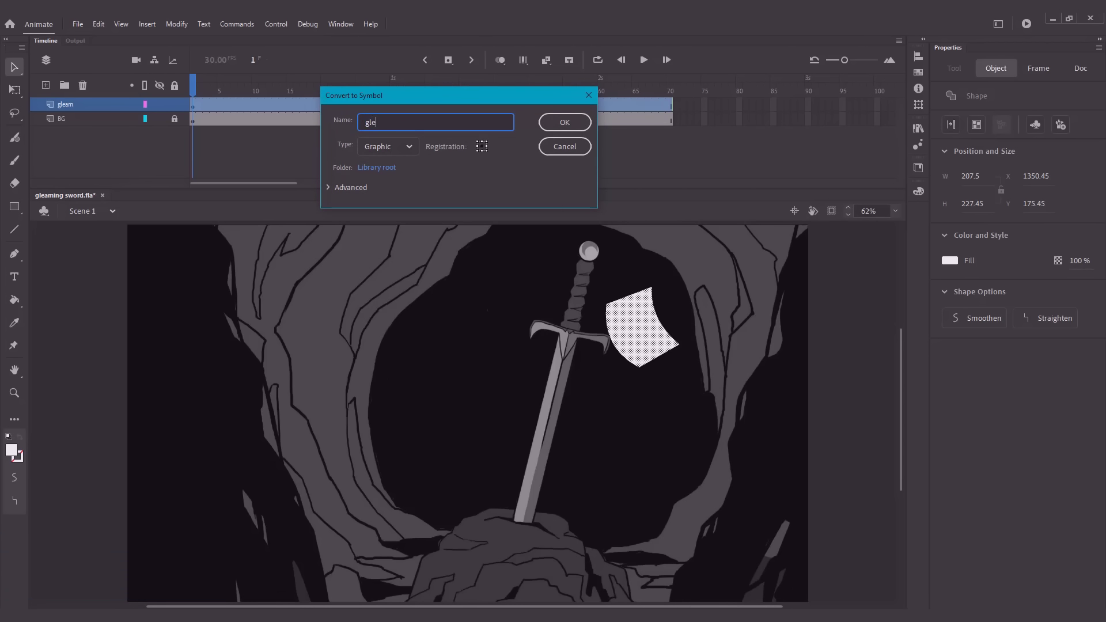
pyautogui.write('am')
pyautogui.press('Return')
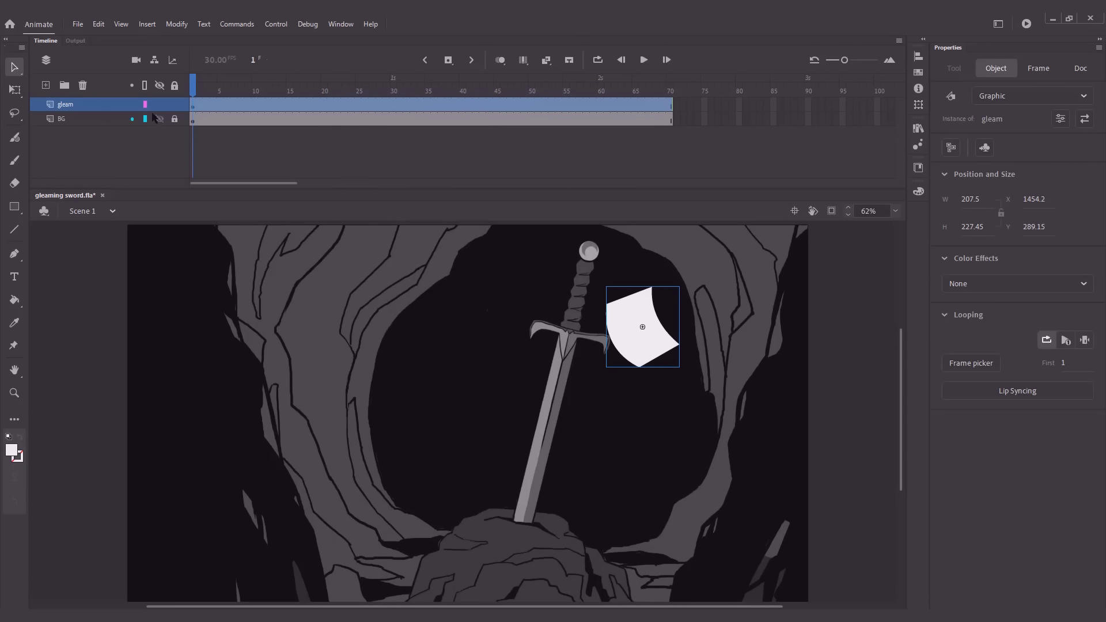
# Add a classic motion guide to the gleam layer and lock the gleam layer
pyautogui.click(111, 108)
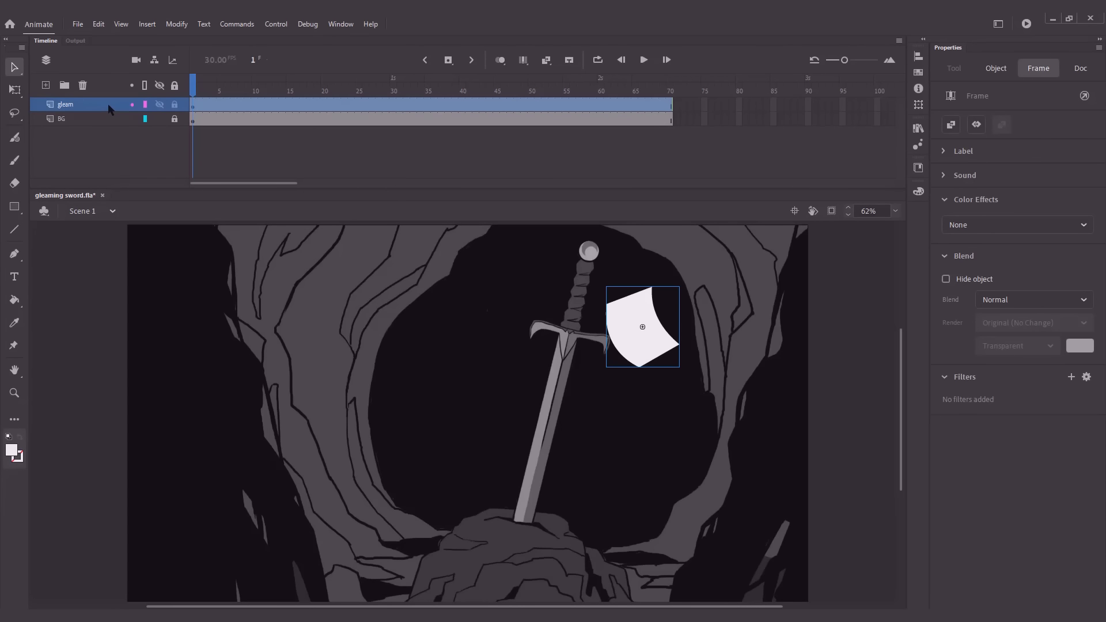
pyautogui.rightClick(109, 106)
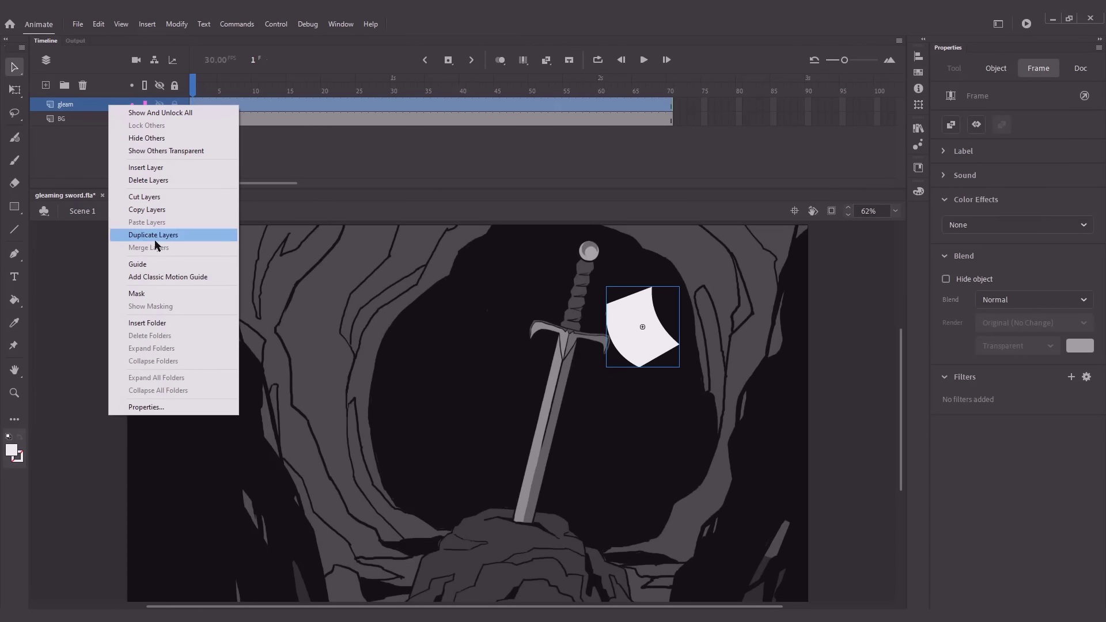
pyautogui.click(163, 278)
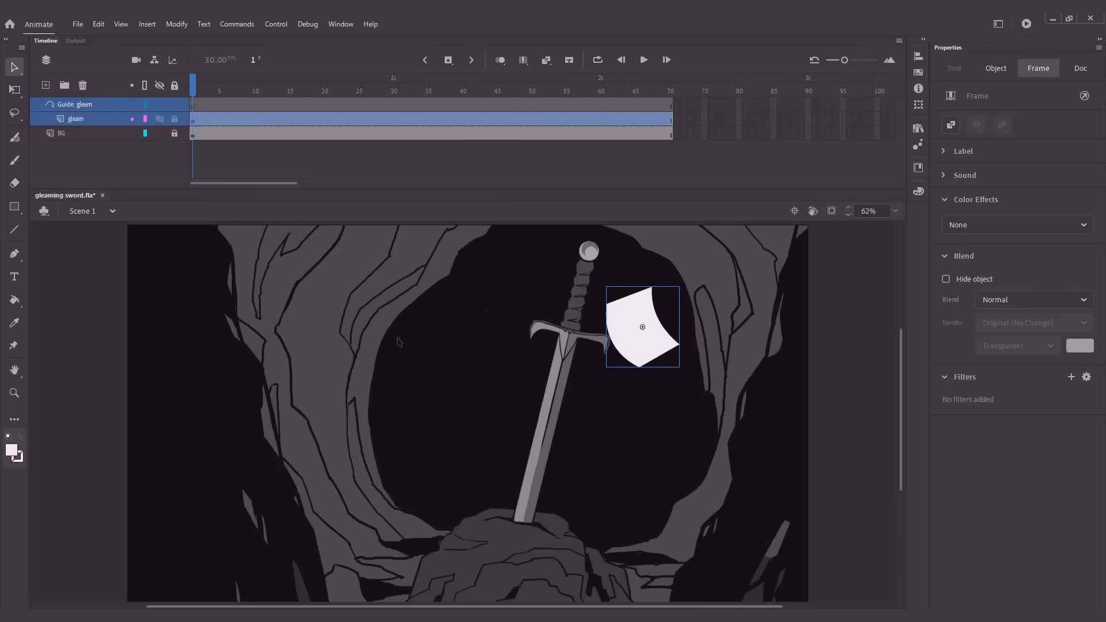
pyautogui.click(175, 119)
# Draw a slanted straight line beside the blade on the guide layer and set its stroke size to 5
pyautogui.click(116, 107)
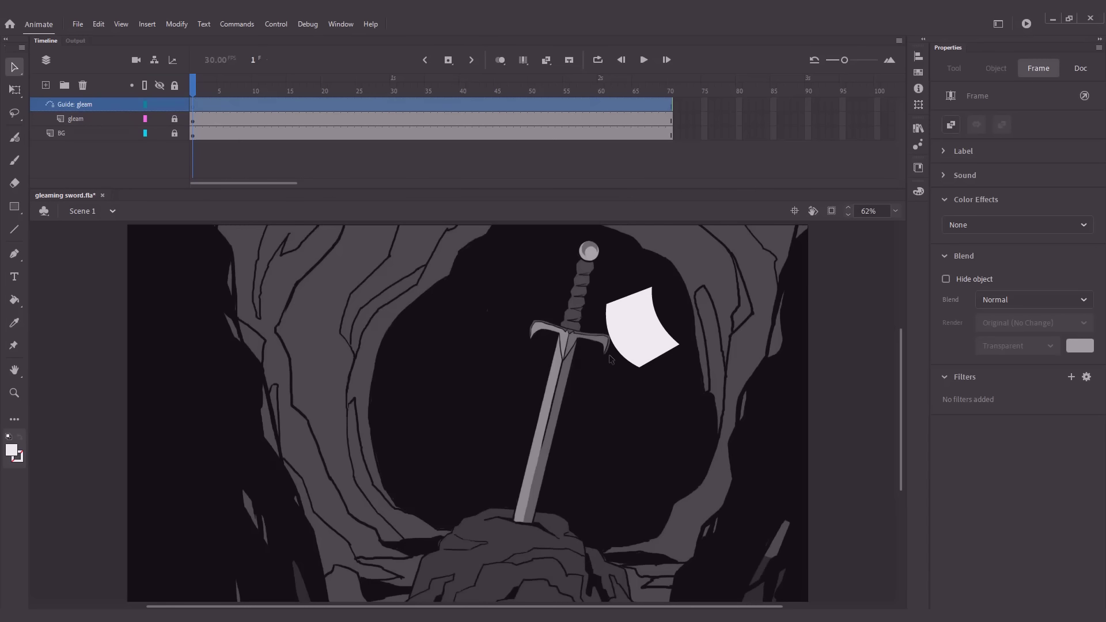
pyautogui.press('n')
pyautogui.moveTo(608, 349); pyautogui.dragTo(569, 481)
pyautogui.press('v')
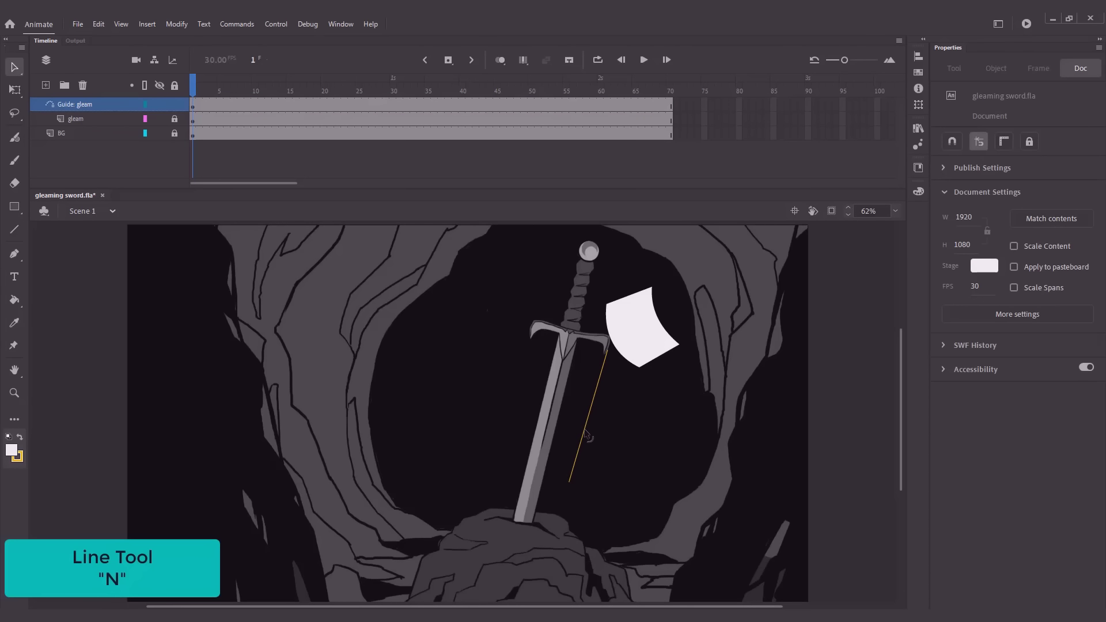
pyautogui.click(583, 434)
pyautogui.moveTo(946, 298); pyautogui.dragTo(952, 301)
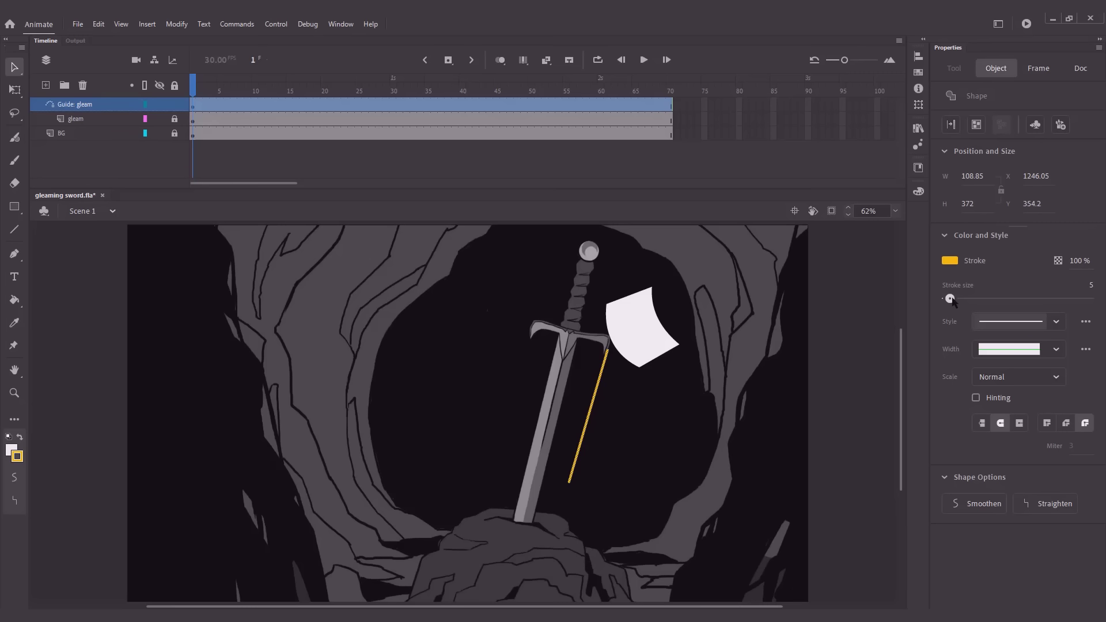
pyautogui.click(798, 308)
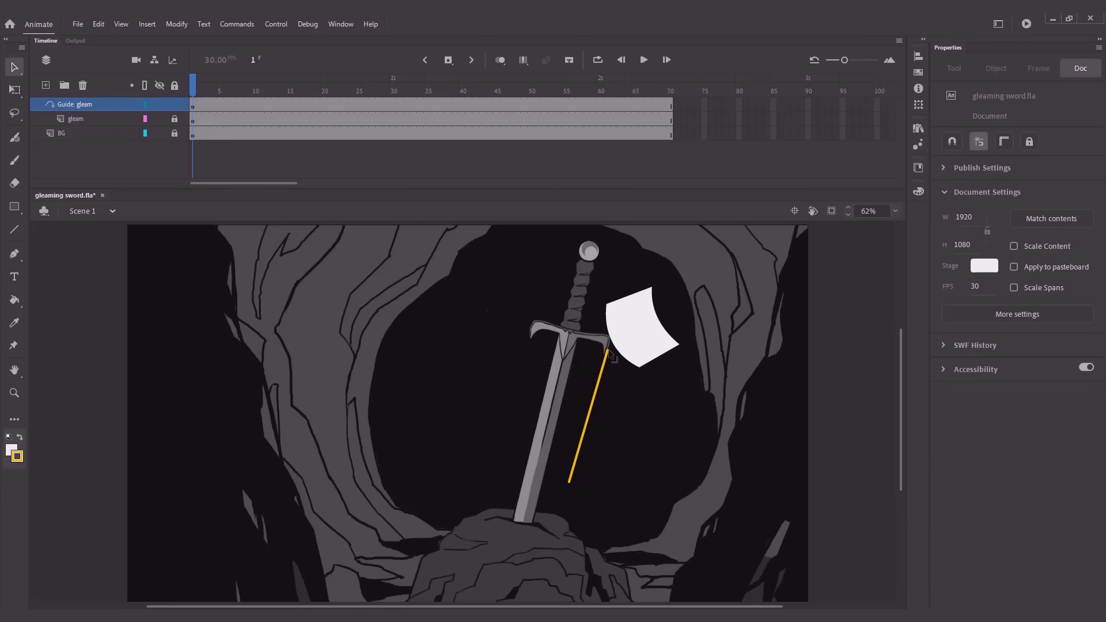
# Bend and extend the guide line into a curve running from the gleam shape's center across the blade down to the rock
pyautogui.moveTo(609, 352); pyautogui.dragTo(629, 331)
pyautogui.moveTo(600, 403); pyautogui.dragTo(566, 403)
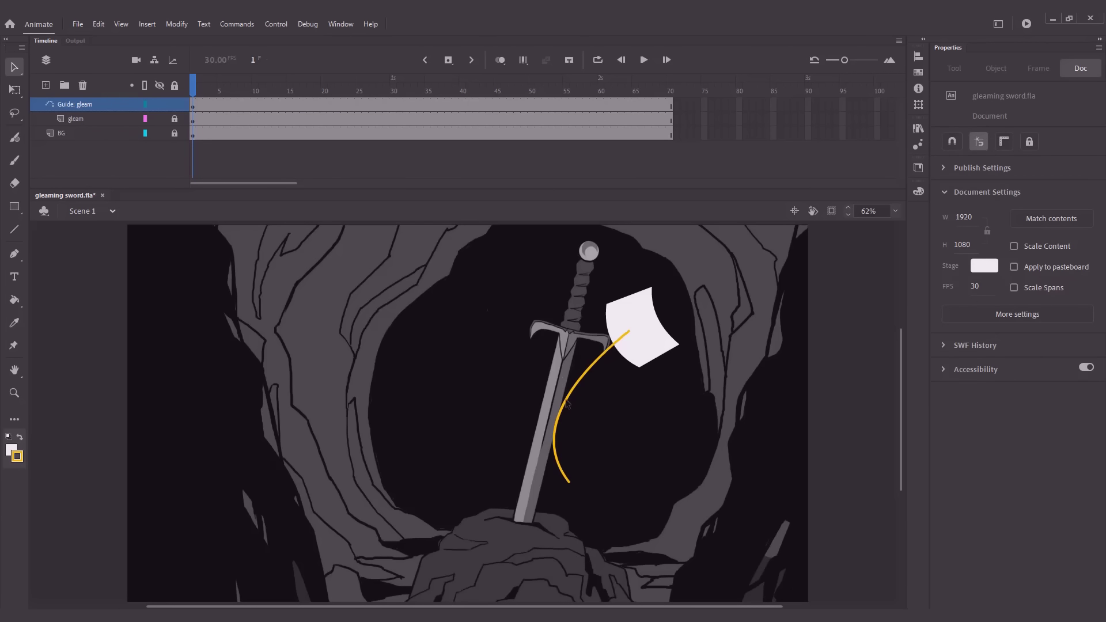
pyautogui.moveTo(569, 482); pyautogui.dragTo(568, 533)
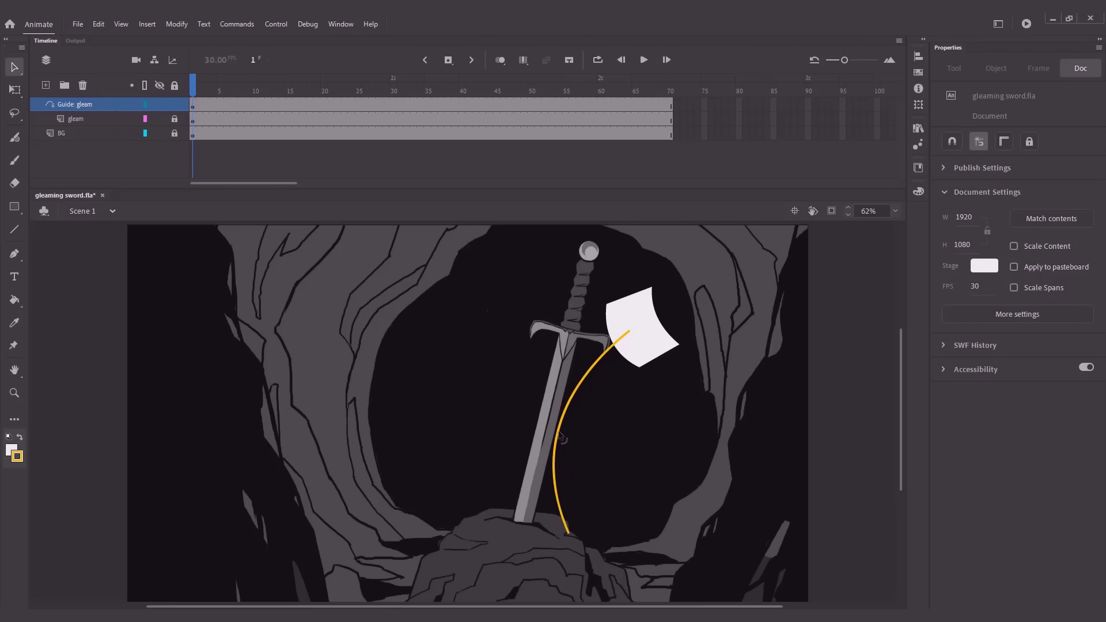
pyautogui.moveTo(560, 438); pyautogui.dragTo(544, 438)
pyautogui.moveTo(627, 330); pyautogui.dragTo(638, 329)
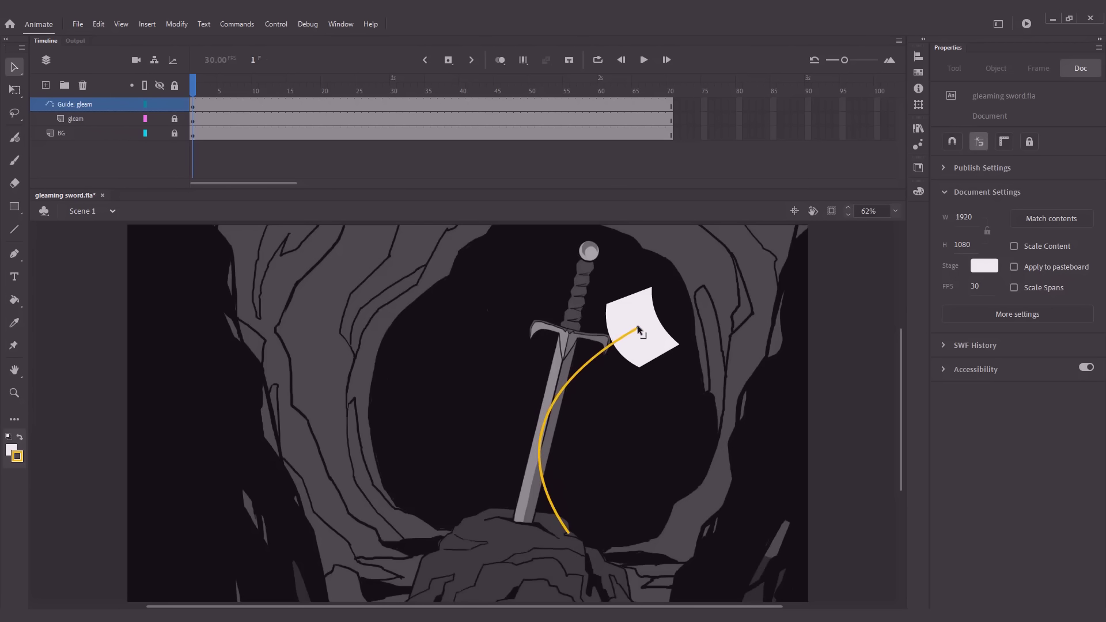
pyautogui.moveTo(570, 371); pyautogui.dragTo(570, 361)
pyautogui.moveTo(539, 437); pyautogui.dragTo(538, 442)
pyautogui.moveTo(568, 533); pyautogui.dragTo(573, 568)
pyautogui.moveTo(537, 457); pyautogui.dragTo(532, 435)
pyautogui.moveTo(581, 368); pyautogui.dragTo(580, 368)
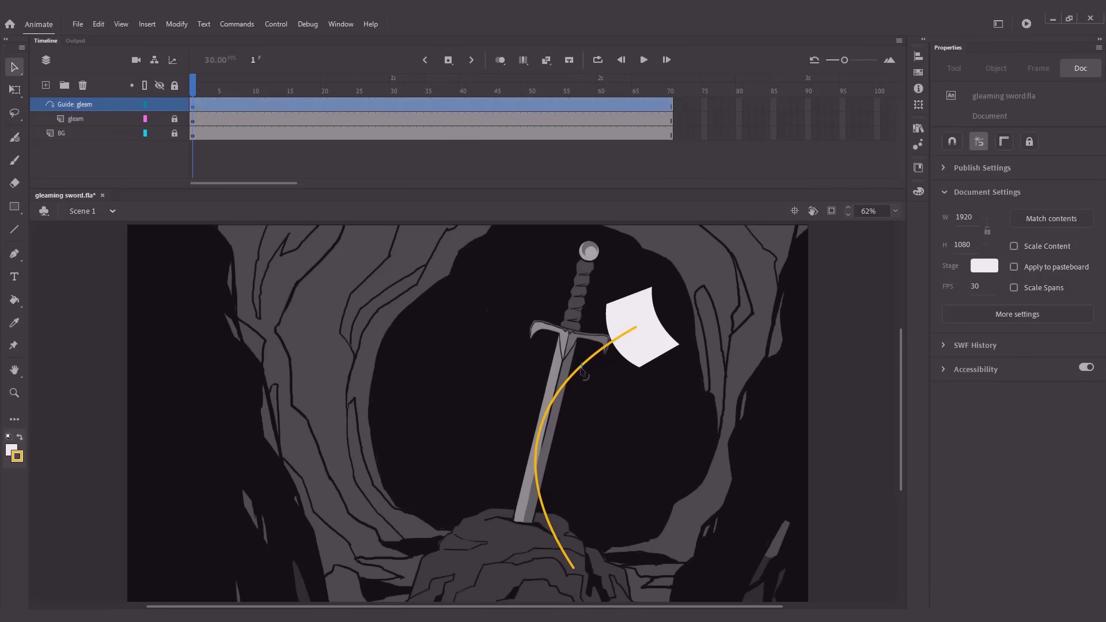
pyautogui.click(583, 379)
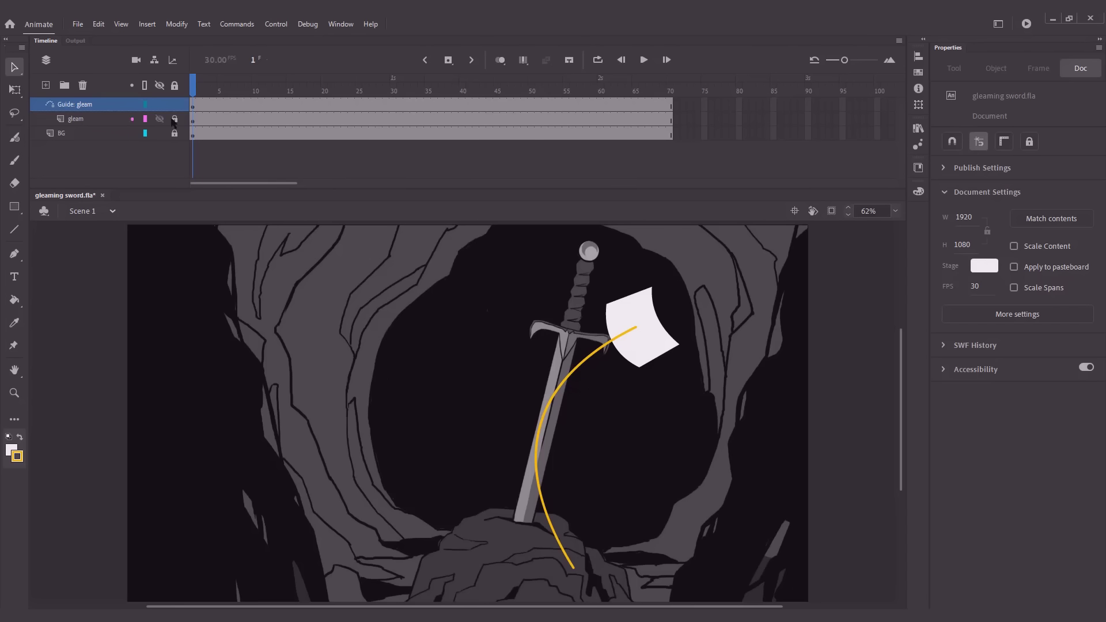
# Unlock the gleam layer and, with Snap to Objects enabled, snap the gleam symbol's center to the upper end of the guide path
pyautogui.click(175, 119)
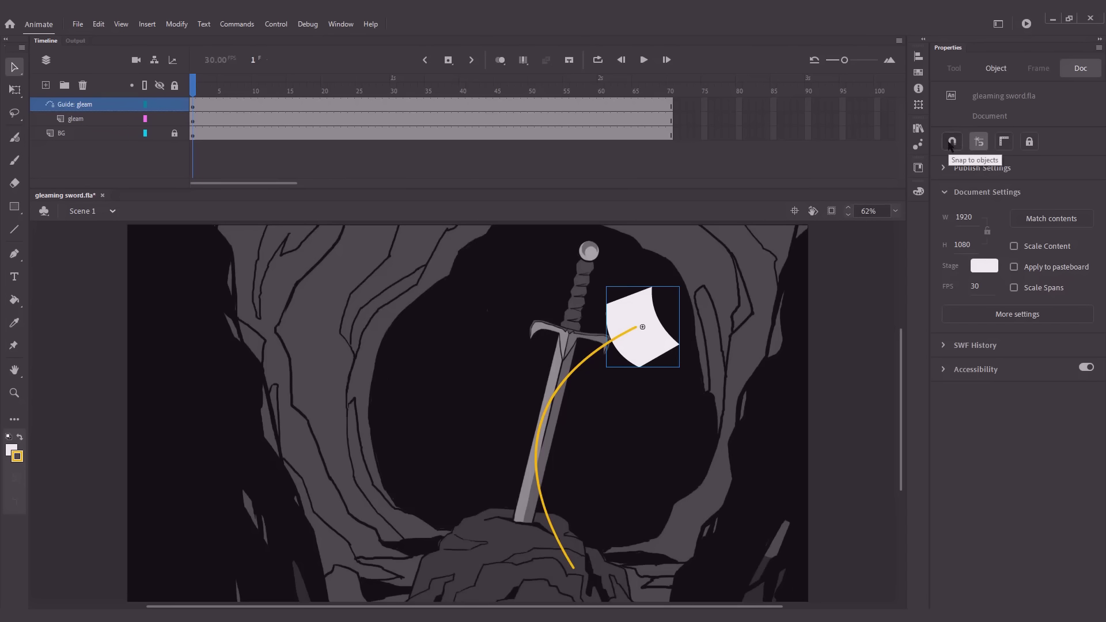
pyautogui.click(951, 144)
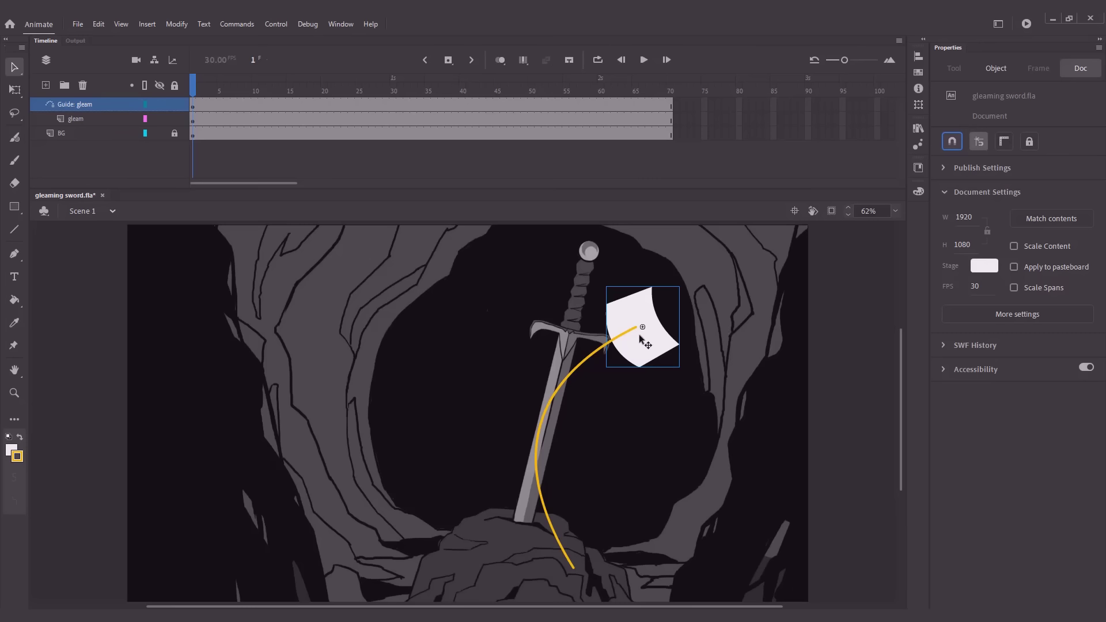
pyautogui.moveTo(635, 339)
pyautogui.mouseDown()
pyautogui.moveTo(653, 341)
pyautogui.moveTo(631, 335)
pyautogui.mouseUp()
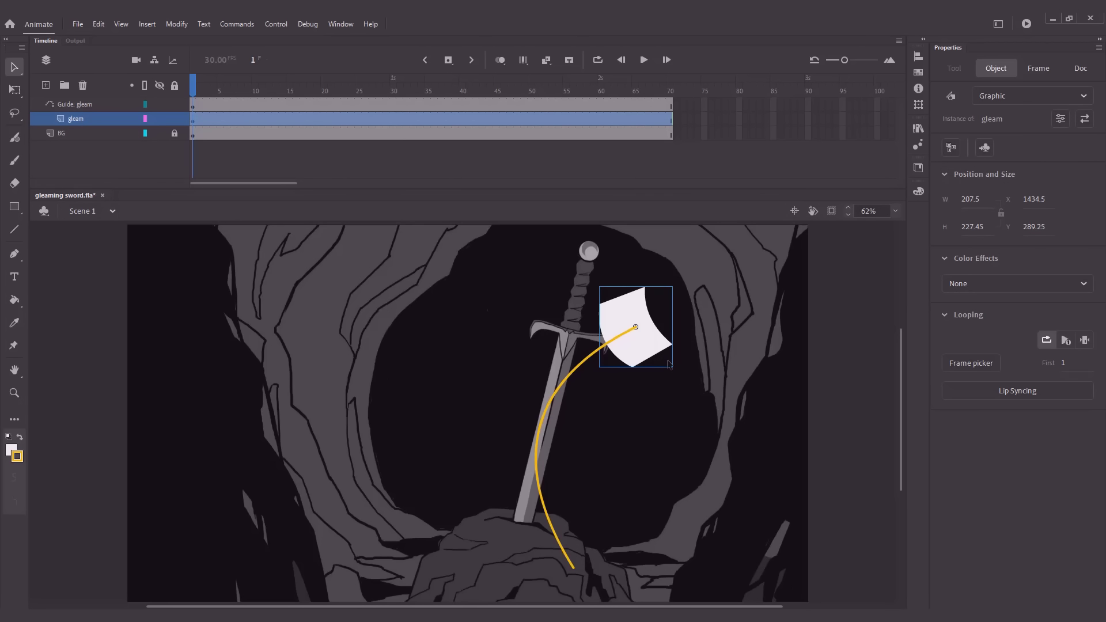
# Move the gleam layer's first keyframe from frame 1 to frame 5
pyautogui.moveTo(192, 87); pyautogui.dragTo(198, 89)
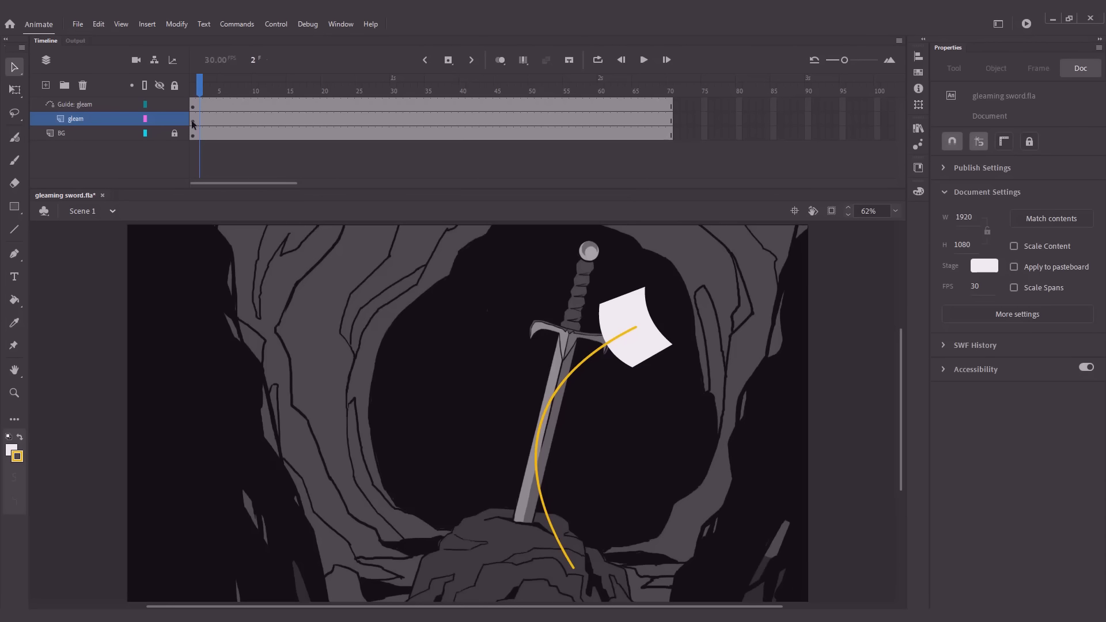
pyautogui.click(193, 121)
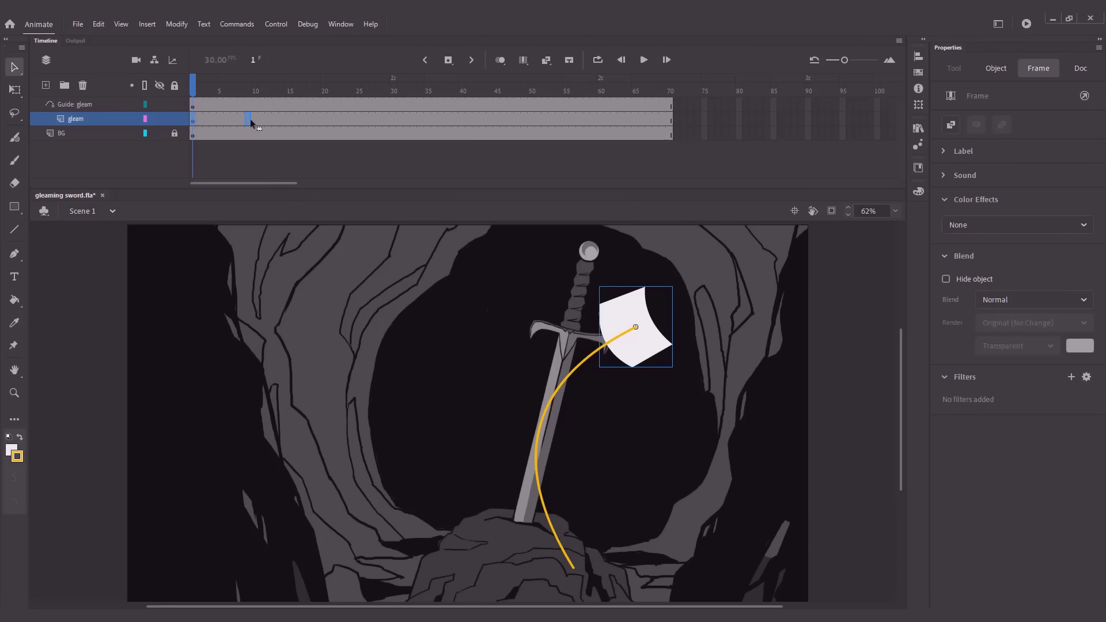
pyautogui.click(214, 118)
# Add a keyframe at frame 20 on the gleam layer and move the symbol along the guide path onto the blade
pyautogui.moveTo(219, 121); pyautogui.dragTo(320, 109)
pyautogui.click(320, 119)
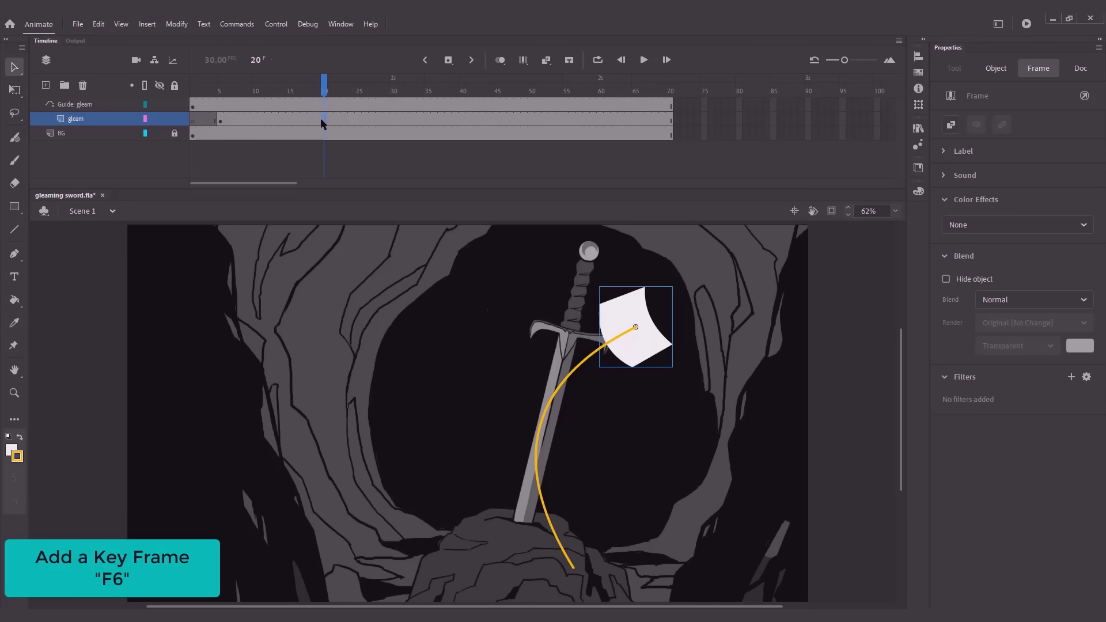
pyautogui.press('F6')
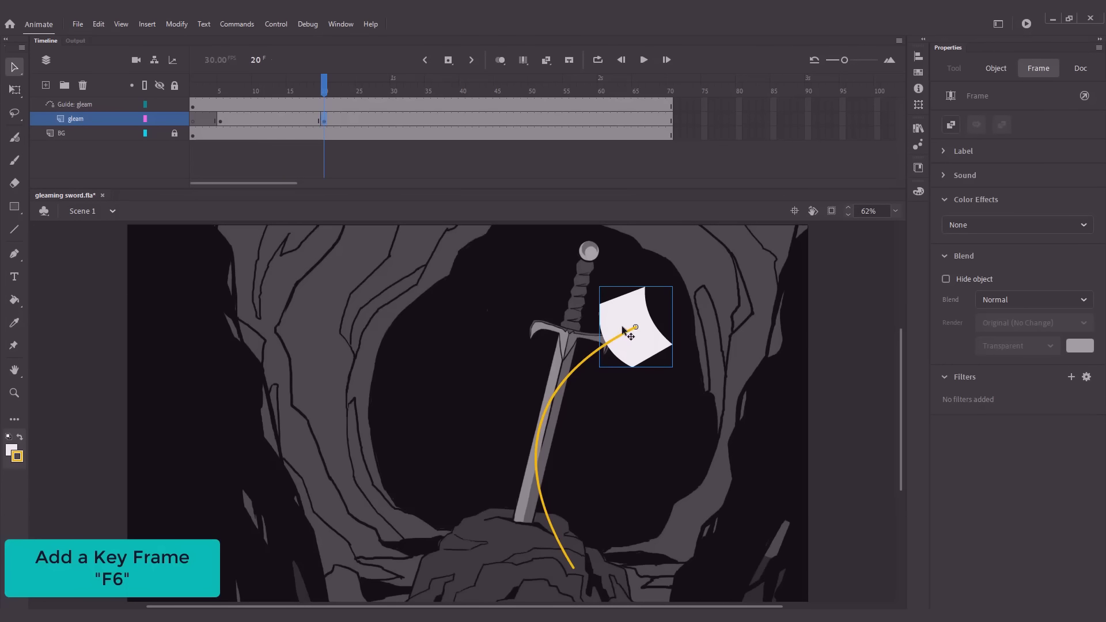
pyautogui.moveTo(629, 345); pyautogui.dragTo(531, 449)
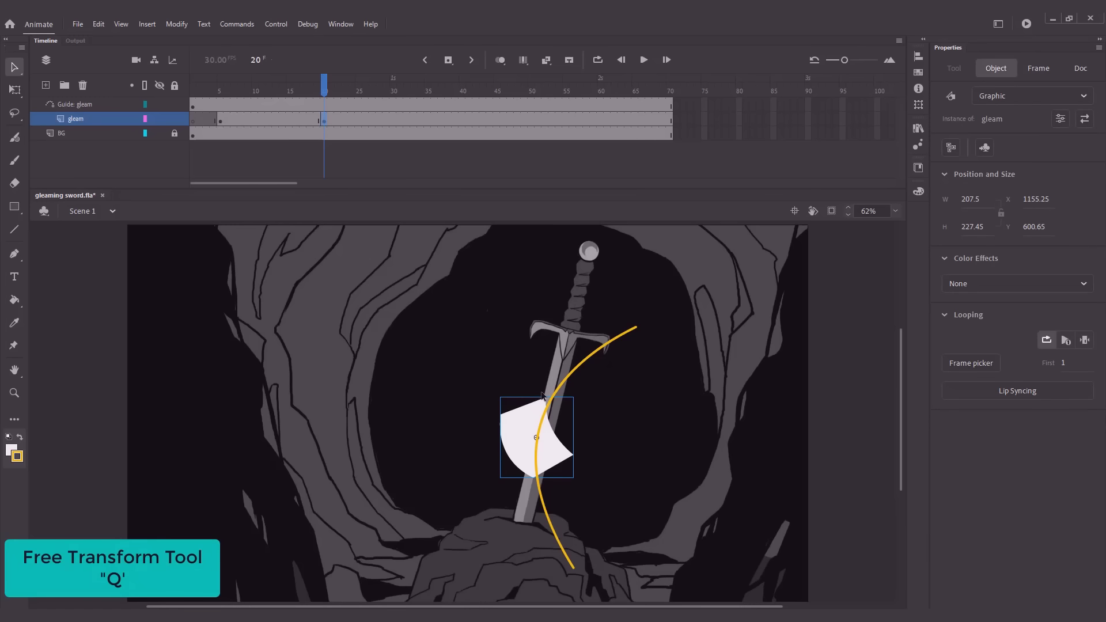
# Rotate the gleam symbol at frame 20 counterclockwise with Free Transform so it lies level across the blade
pyautogui.press('q')
pyautogui.moveTo(498, 400); pyautogui.dragTo(468, 439)
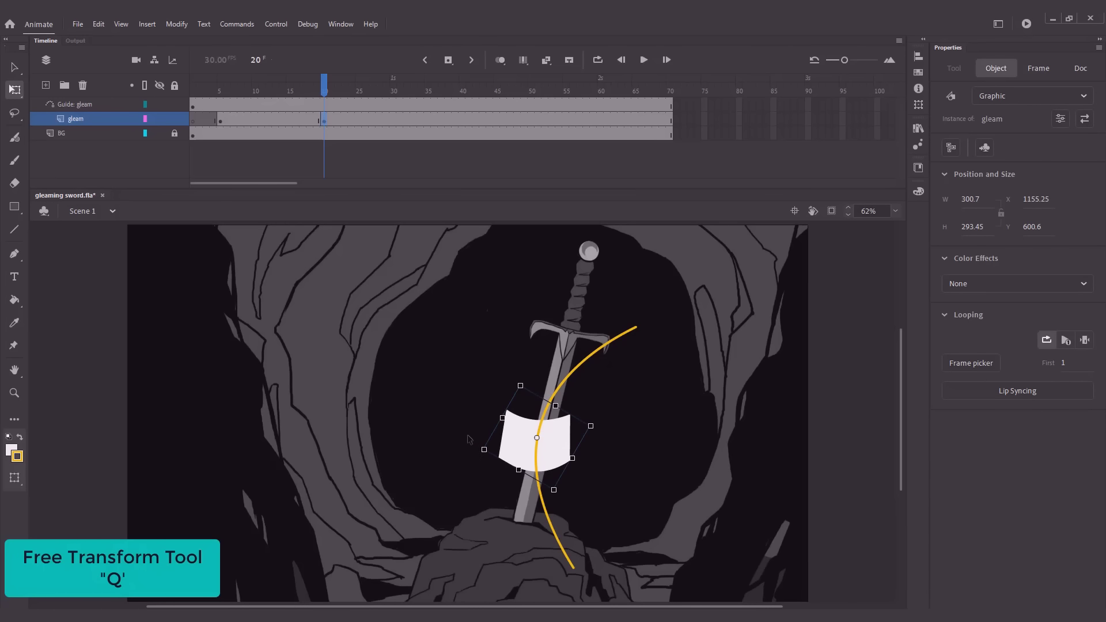
pyautogui.press('v')
# Add a keyframe at frame 35 on the gleam layer and move the symbol to the lower end of the guide path
pyautogui.click(426, 120)
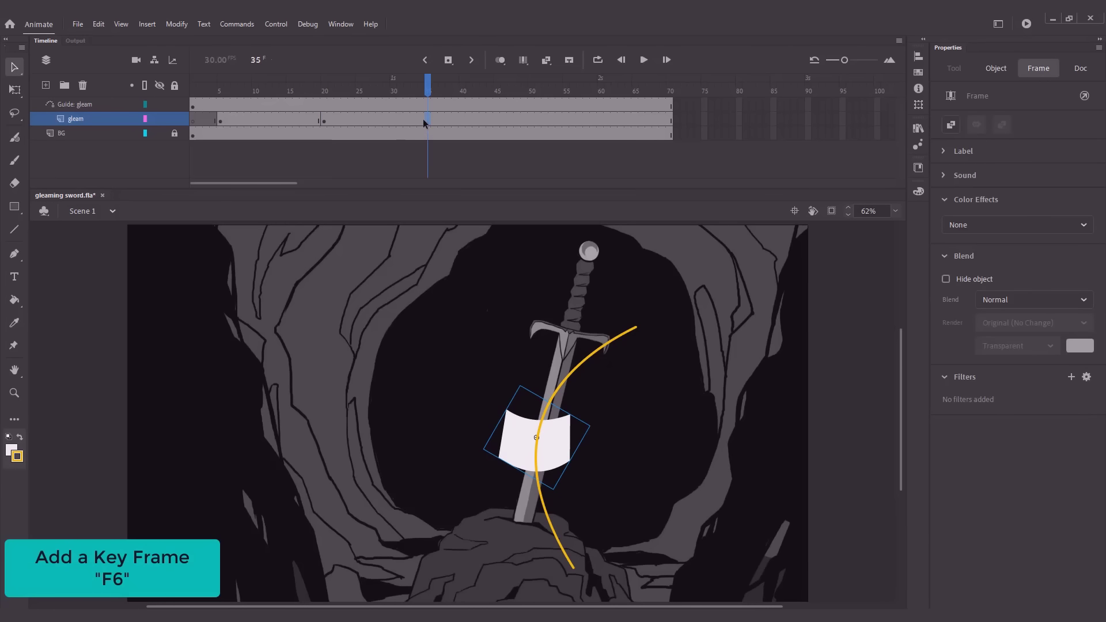
pyautogui.press('F6')
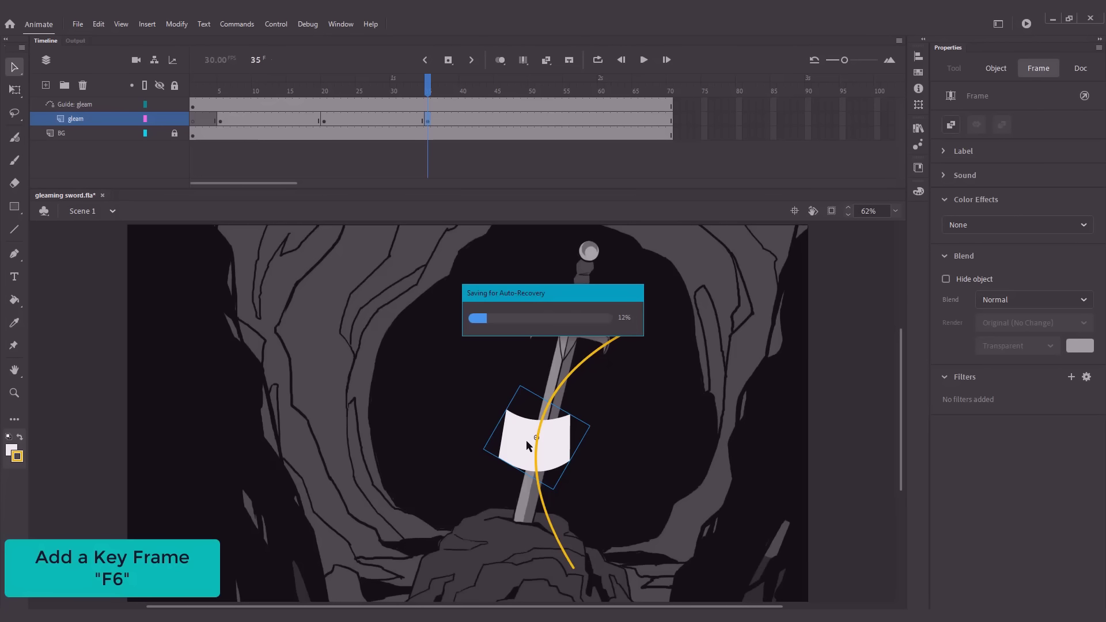
pyautogui.moveTo(516, 451); pyautogui.dragTo(555, 573)
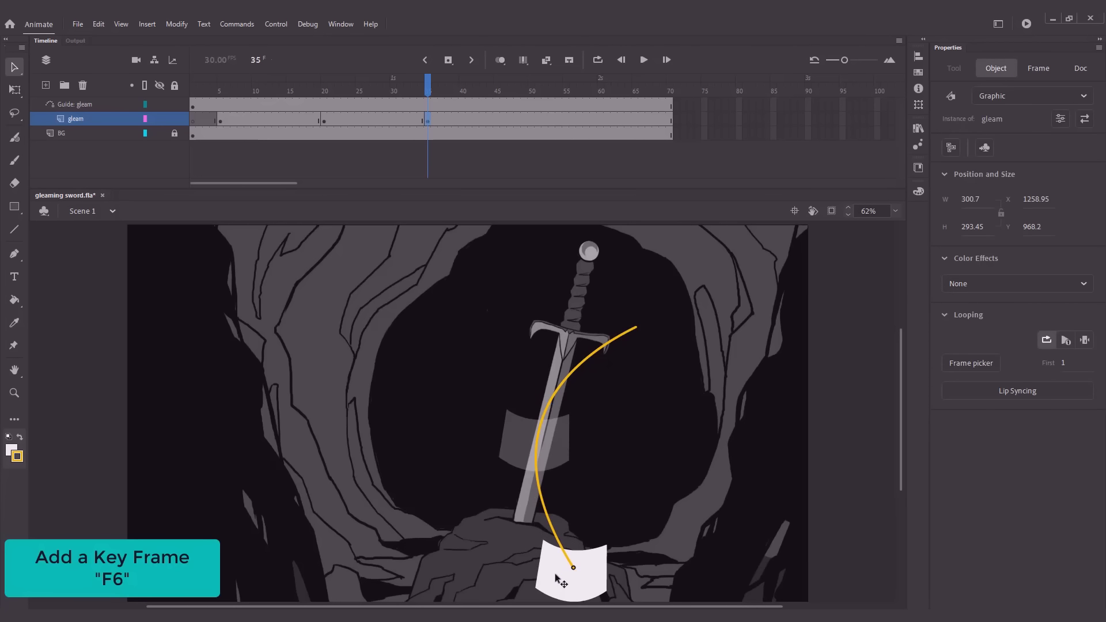
# Rotate the gleam symbol at frame 35 counterclockwise with Free Transform so it tilts upward to the right
pyautogui.press('q')
pyautogui.moveTo(569, 525); pyautogui.dragTo(493, 512)
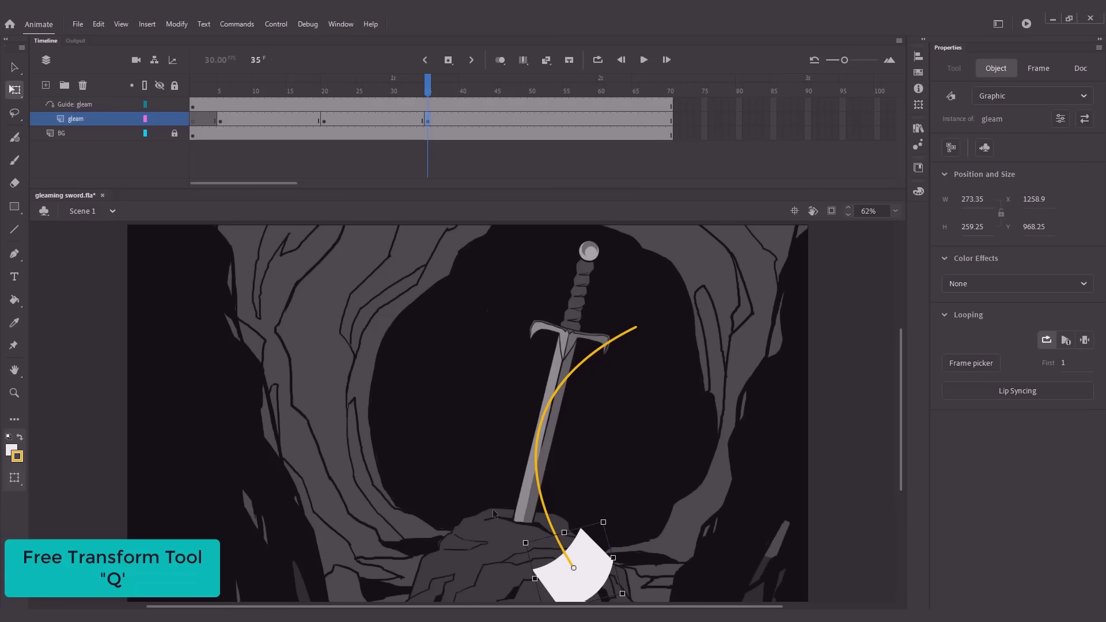
pyautogui.press('v')
# Create classic tweens on the gleam layer across both spans between the keyframes at frames 5, 20 and 35
pyautogui.moveTo(280, 119); pyautogui.dragTo(353, 125)
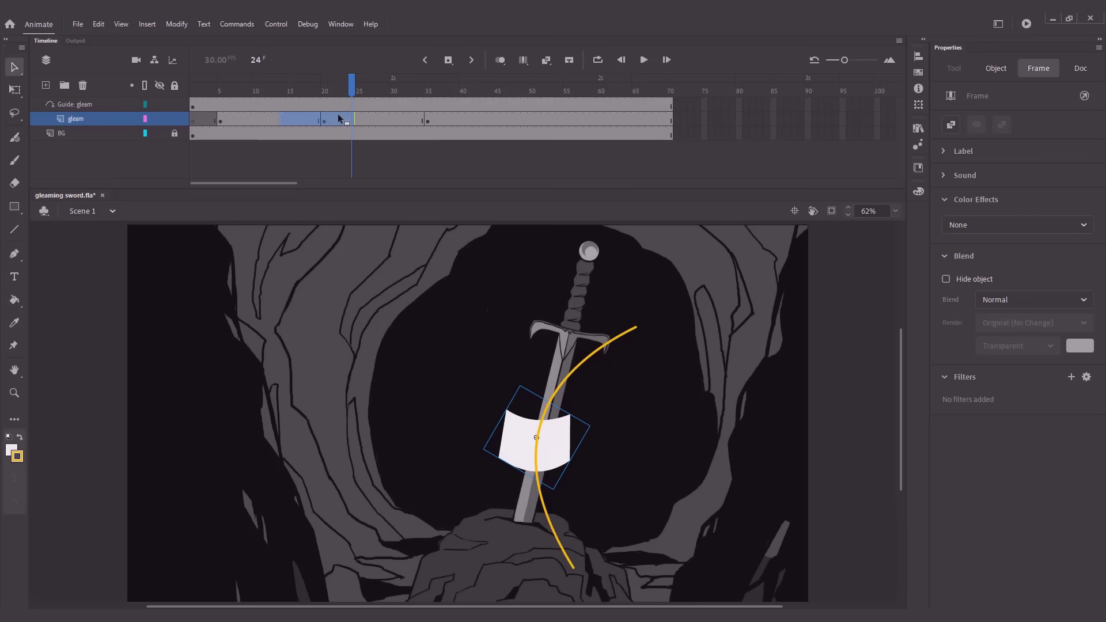
pyautogui.rightClick(339, 119)
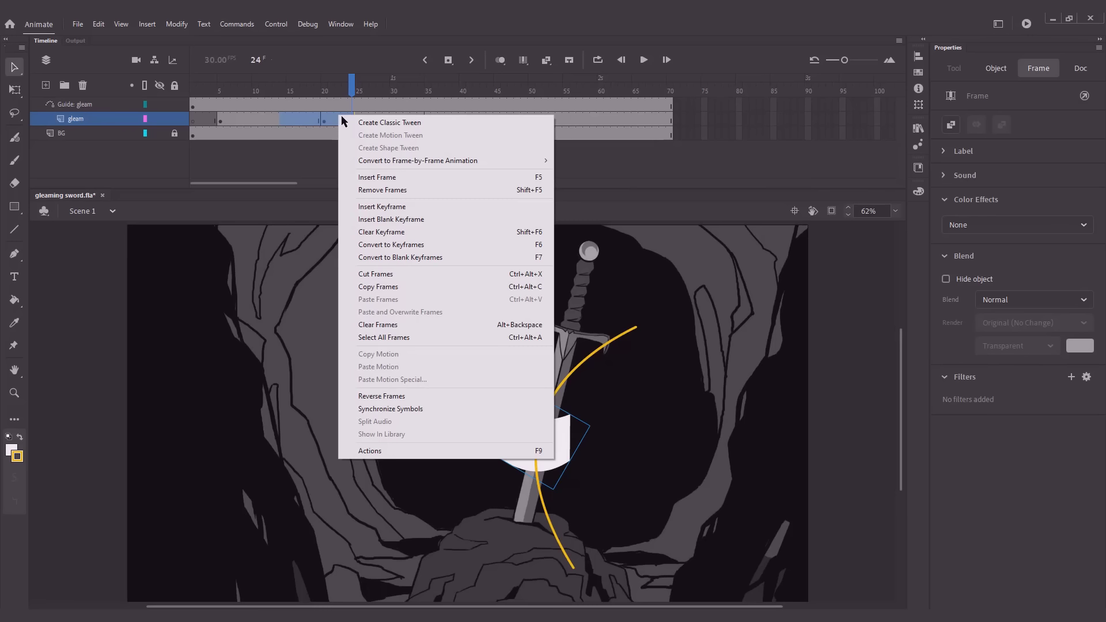
pyautogui.click(346, 122)
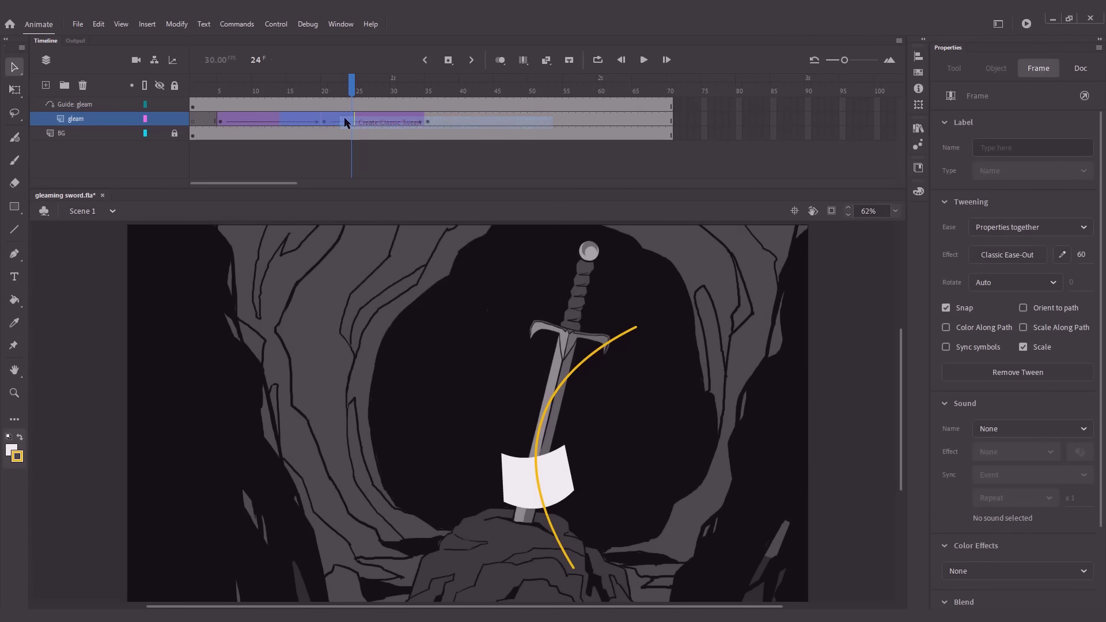
# Play the animation from the start to check the gleam's motion along the path, and return the playhead to frame 5
pyautogui.moveTo(341, 96); pyautogui.dragTo(201, 123)
pyautogui.press('Return')
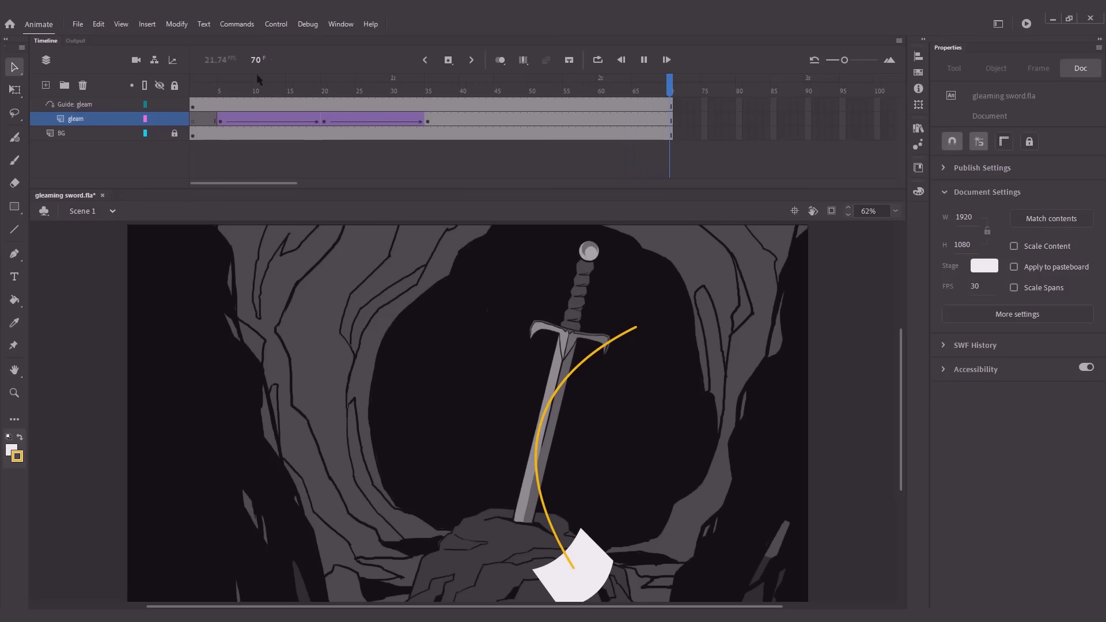
pyautogui.moveTo(259, 94); pyautogui.dragTo(223, 99)
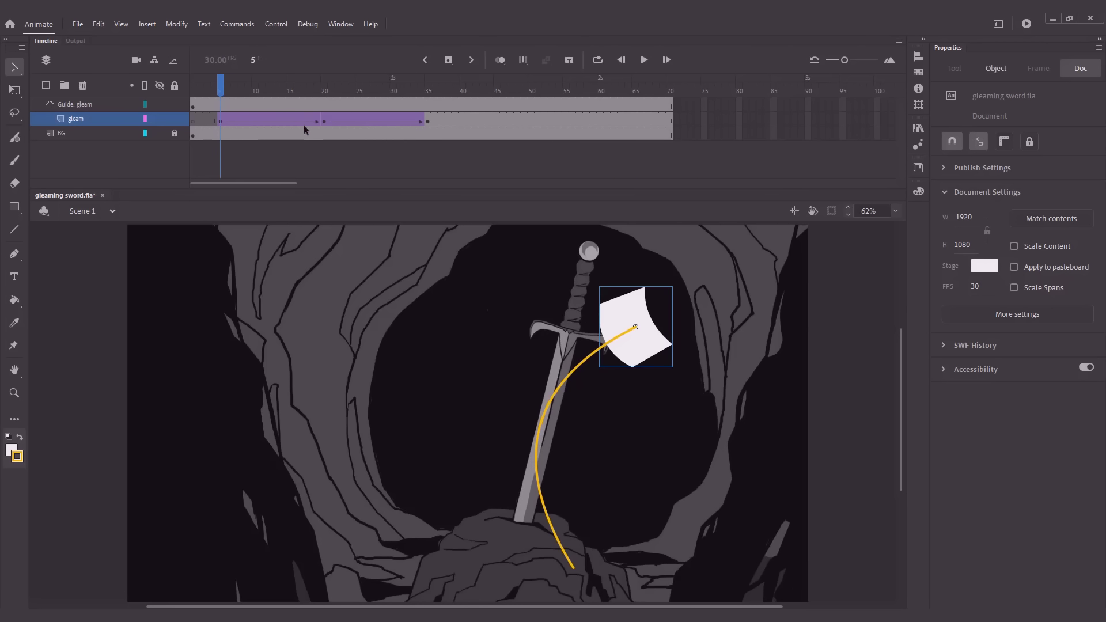
# Add a Glow filter to all frames of the gleam layer and set its color to white
pyautogui.click(110, 122)
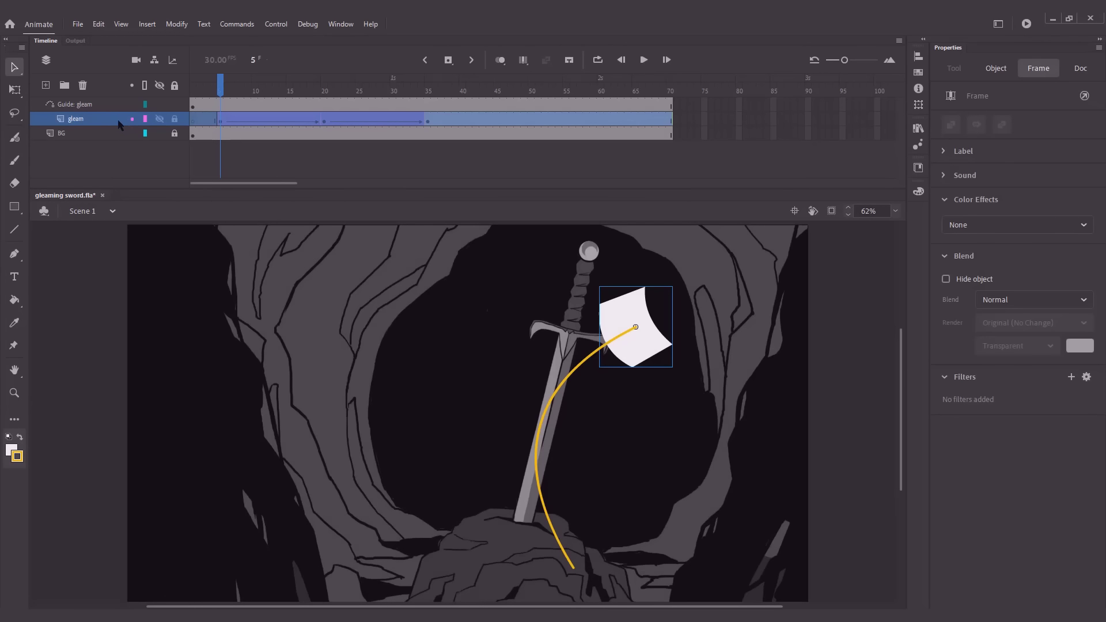
pyautogui.click(1070, 377)
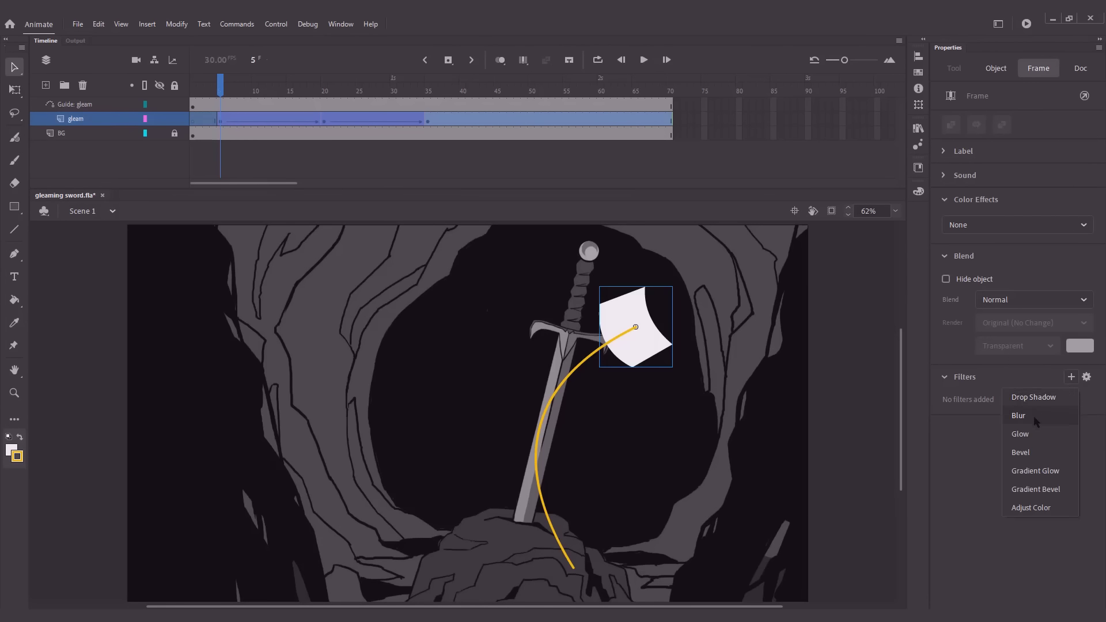
pyautogui.click(1020, 434)
pyautogui.click(1070, 452)
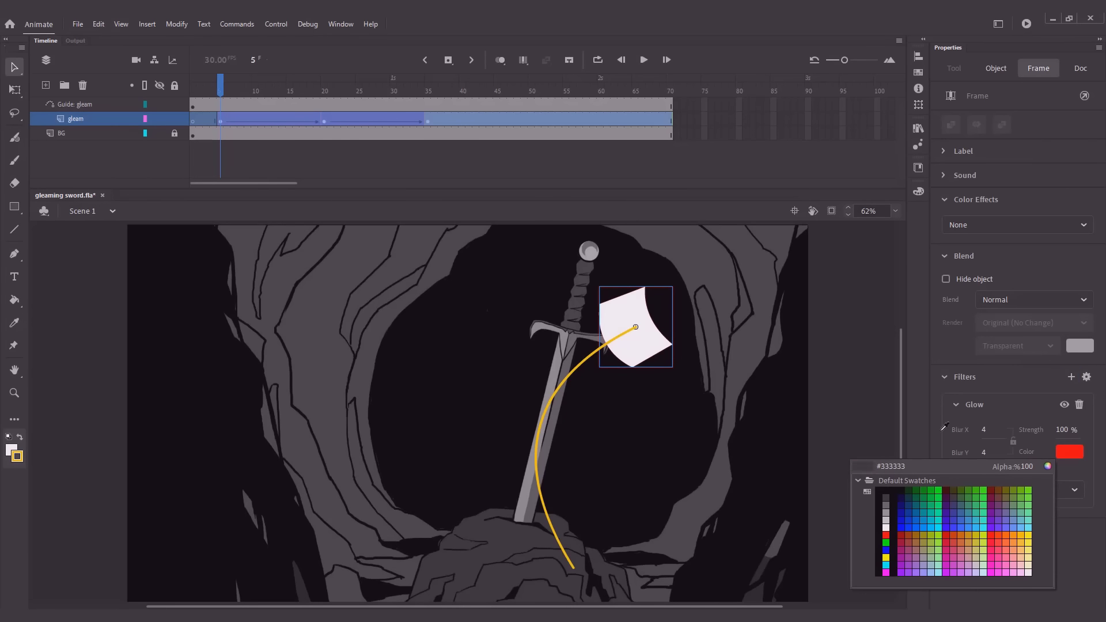
pyautogui.click(885, 526)
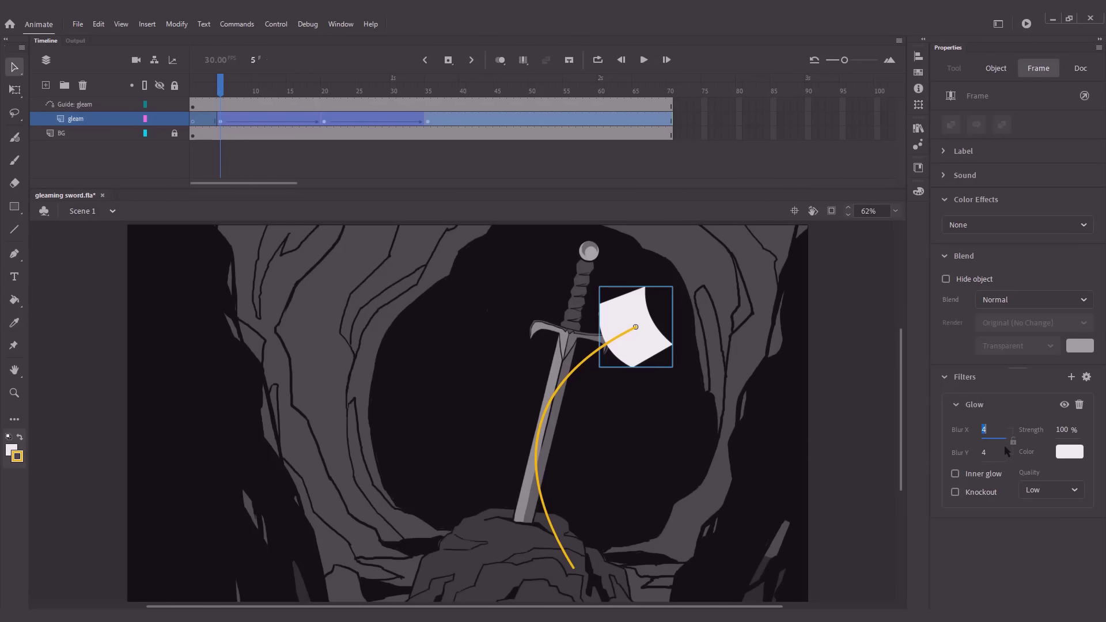
# Set the glow's Blur X and Blur Y to 10, its quality to High and its strength to 130%
pyautogui.write('10')
pyautogui.click(984, 453)
pyautogui.write('10')
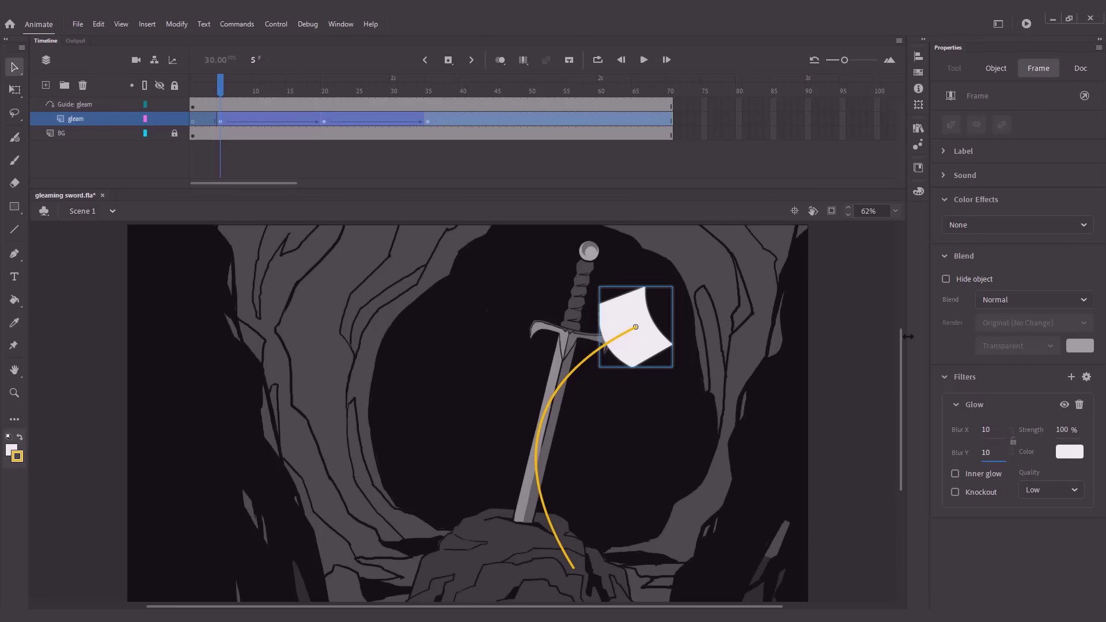
pyautogui.click(1051, 489)
pyautogui.click(1034, 551)
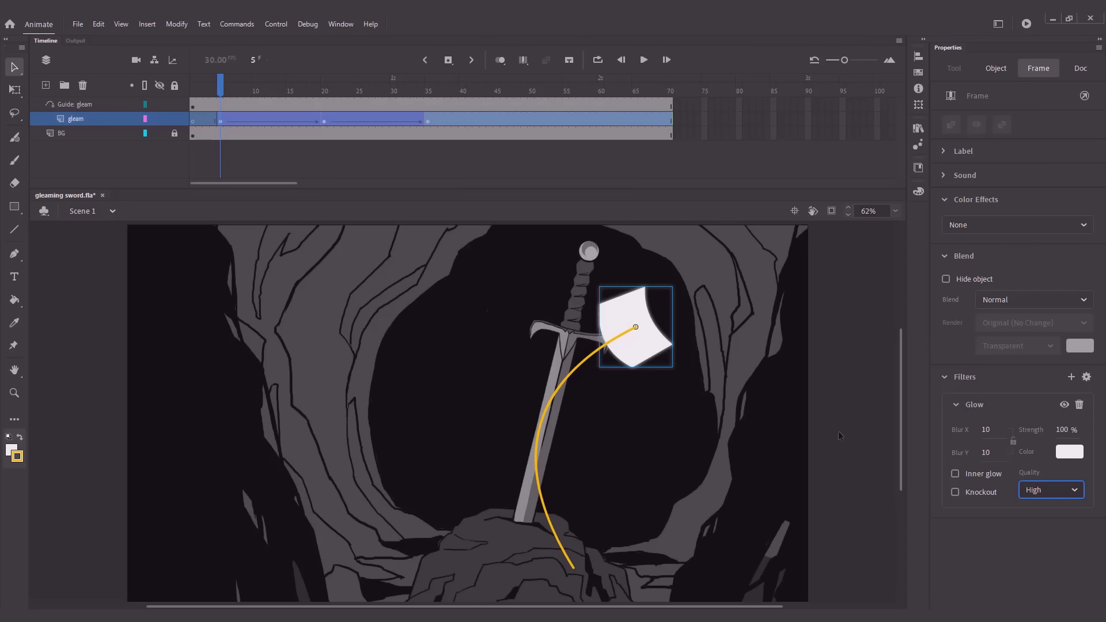
pyautogui.click(1061, 430)
pyautogui.write('130')
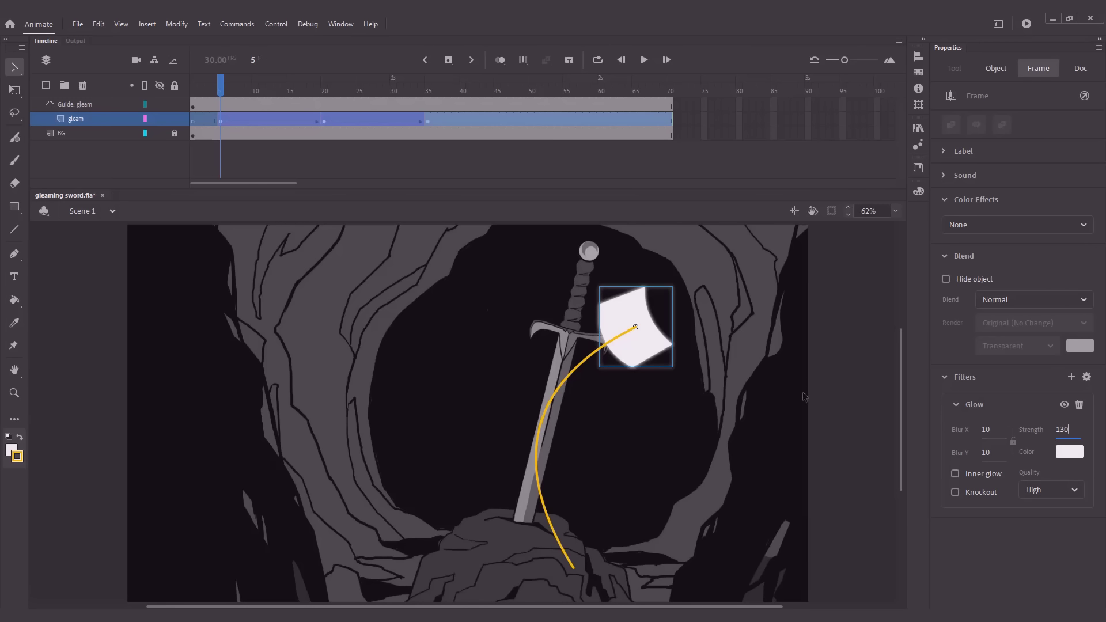
pyautogui.click(804, 396)
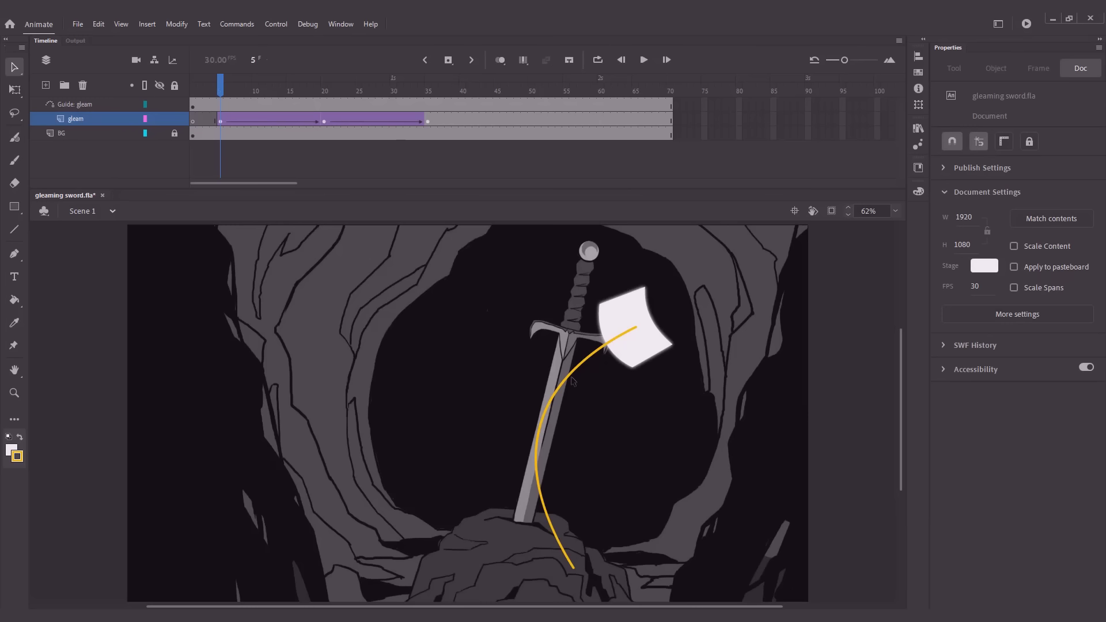
# Create a new layer above the gleam guide, name it mask, and accept the adjusted layer name
pyautogui.moveTo(221, 90)
pyautogui.mouseDown()
pyautogui.moveTo(193, 92)
pyautogui.moveTo(439, 99)
pyautogui.moveTo(228, 99)
pyautogui.mouseUp()
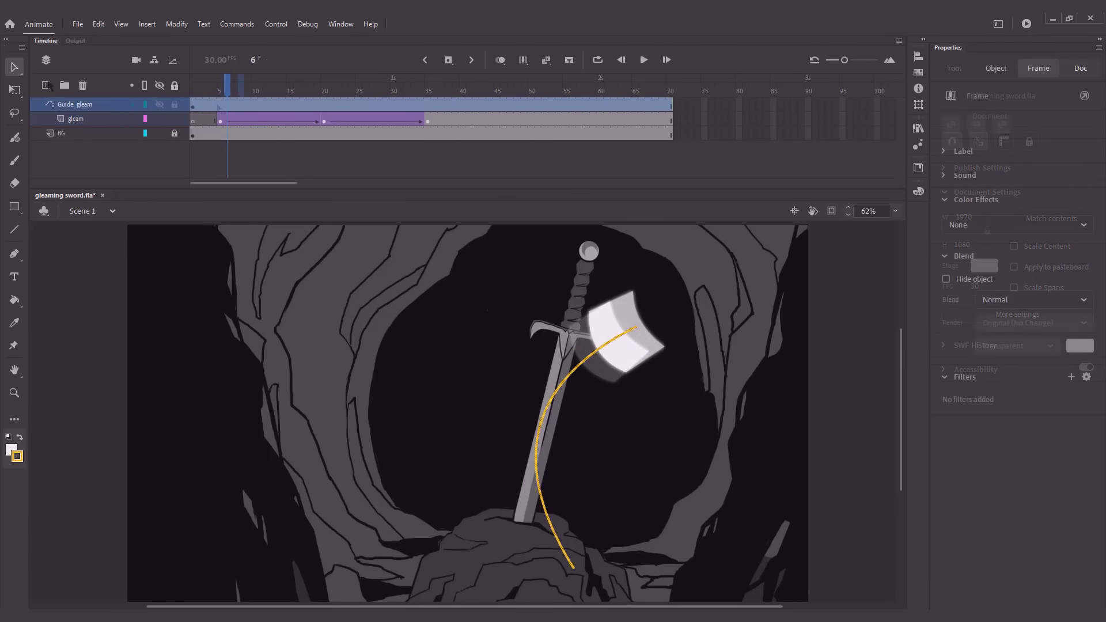
pyautogui.click(46, 85)
pyautogui.doubleClick(77, 103)
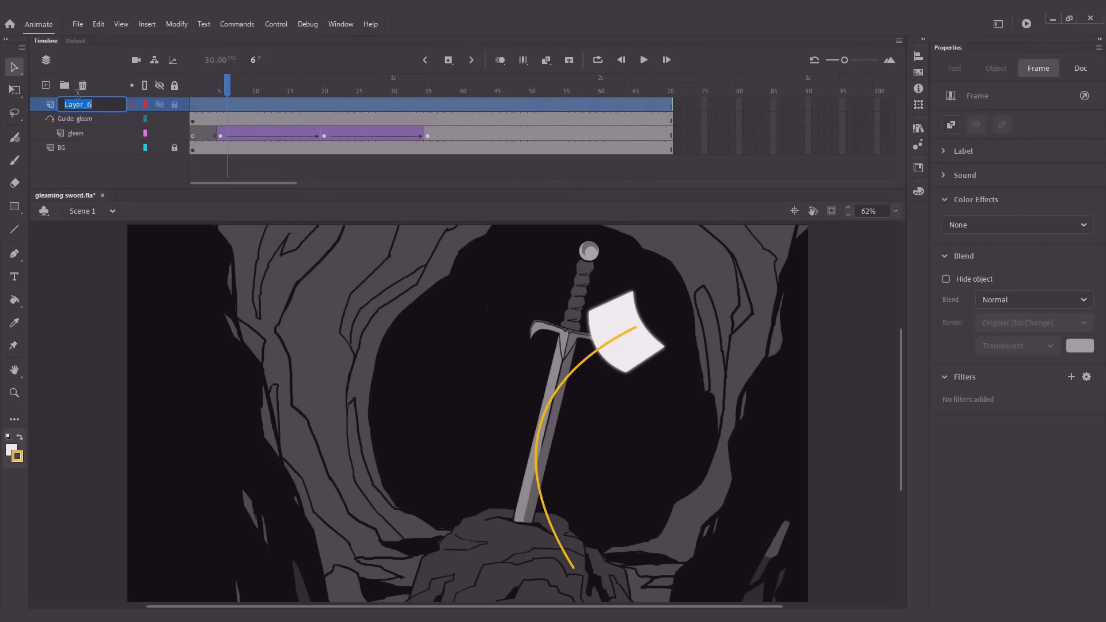
pyautogui.write('mask')
pyautogui.press('Return')
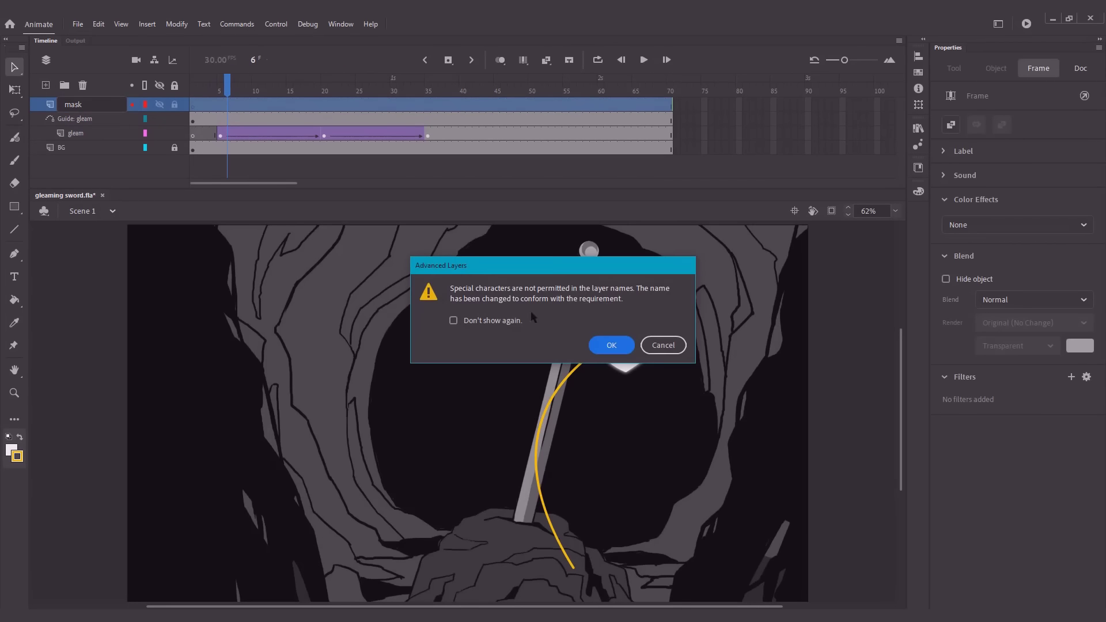
pyautogui.click(610, 345)
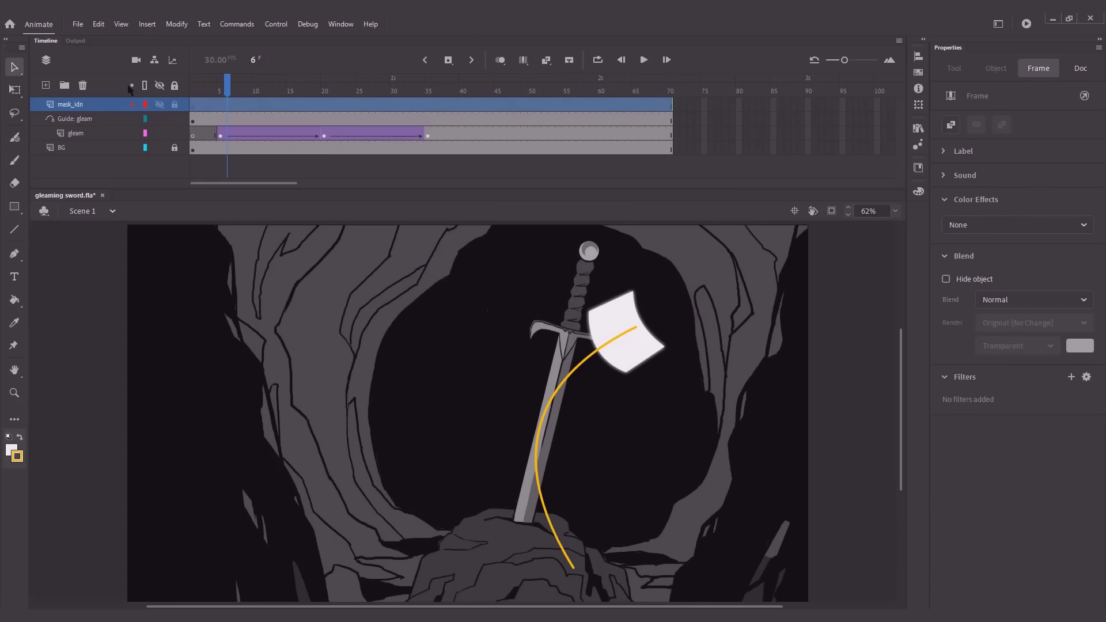
# Hide the guide and gleam layers and draw a rectangle about 93 by 301 px over the blade on the mask layer
pyautogui.click(160, 119)
pyautogui.click(159, 133)
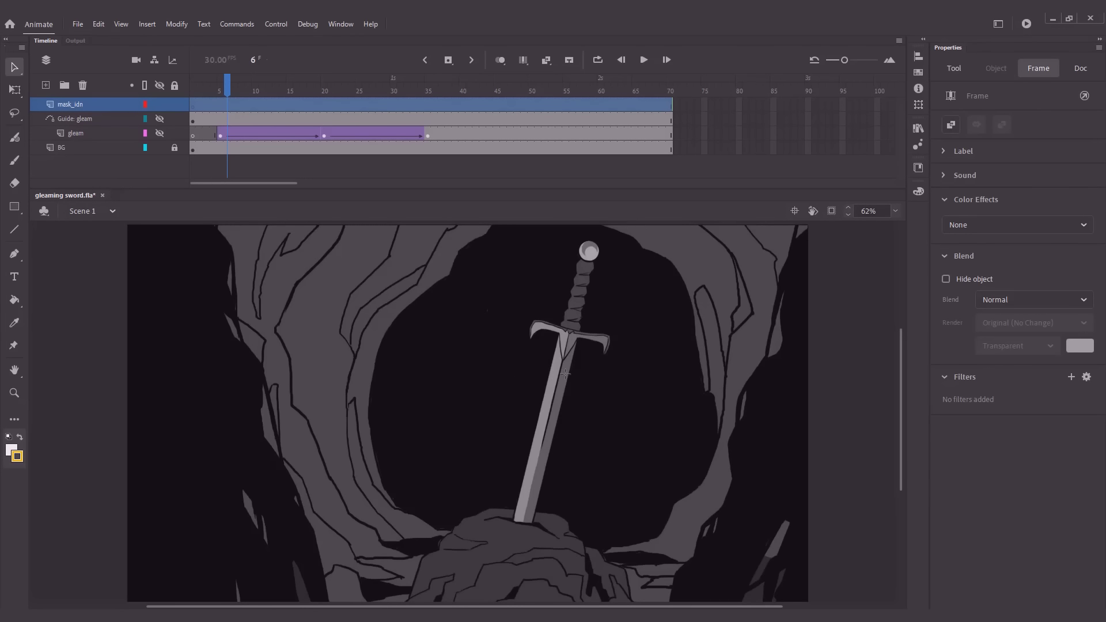
pyautogui.press('r')
pyautogui.moveTo(528, 359); pyautogui.dragTo(562, 467)
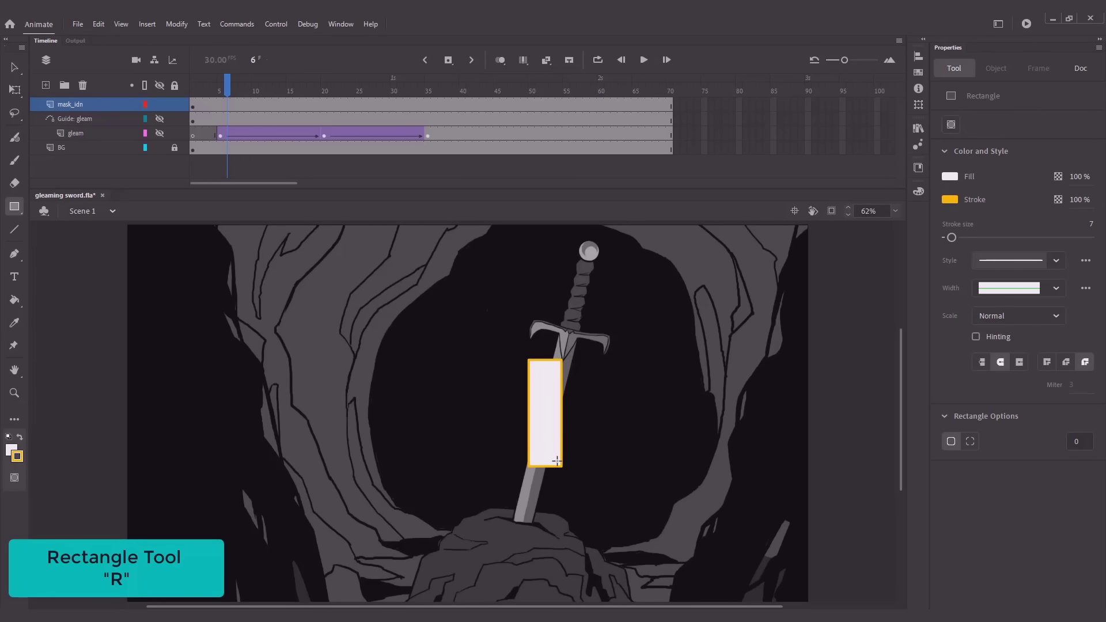
# Delete the yellow outline around the whole rectangle
pyautogui.press('v')
pyautogui.click(561, 435)
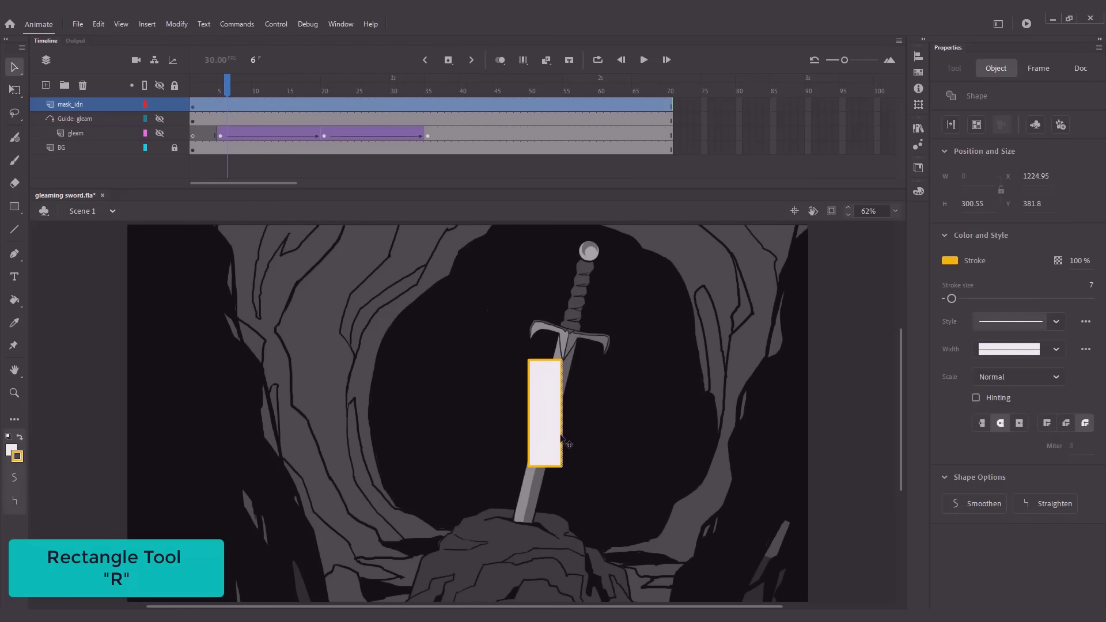
pyautogui.doubleClick(561, 436)
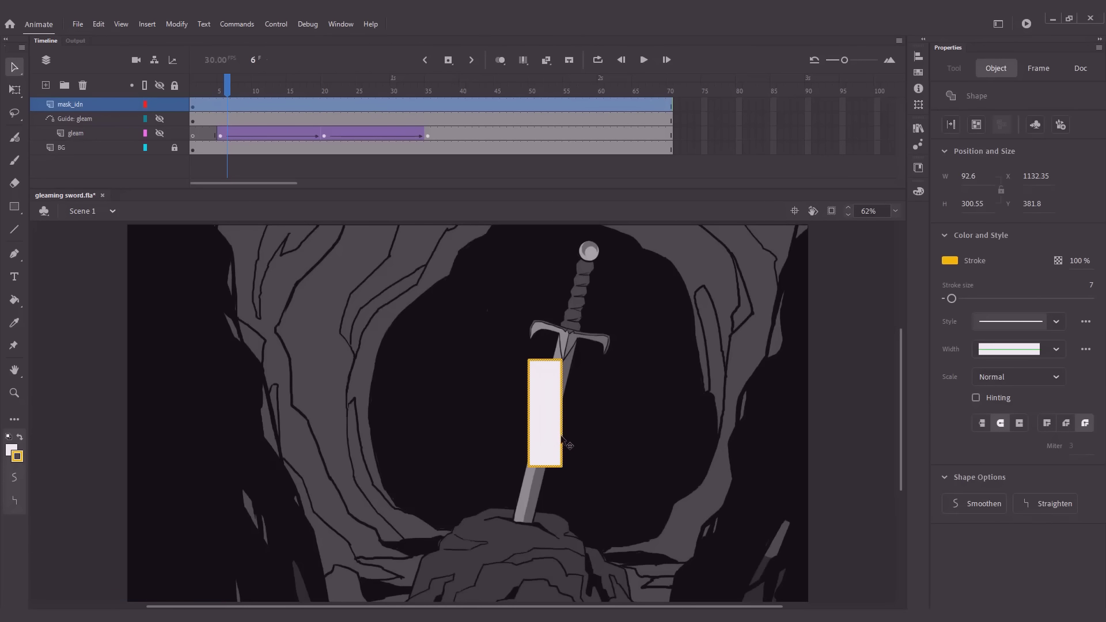
pyautogui.press('Delete')
# Change the rectangle's fill to blue at 60% opacity
pyautogui.click(547, 432)
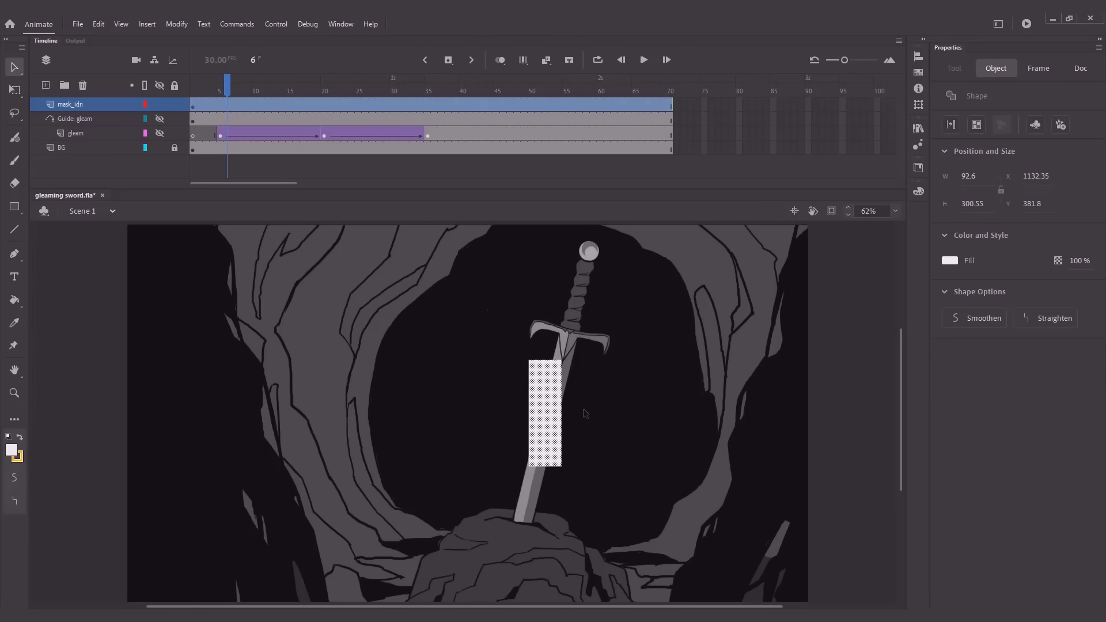
pyautogui.click(949, 260)
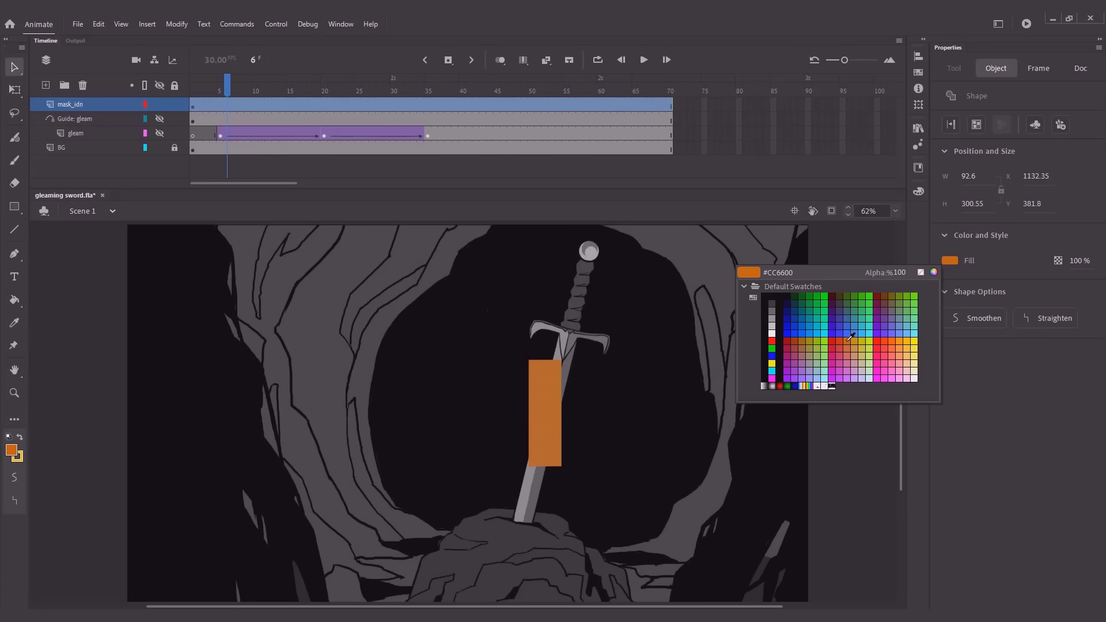
pyautogui.click(857, 332)
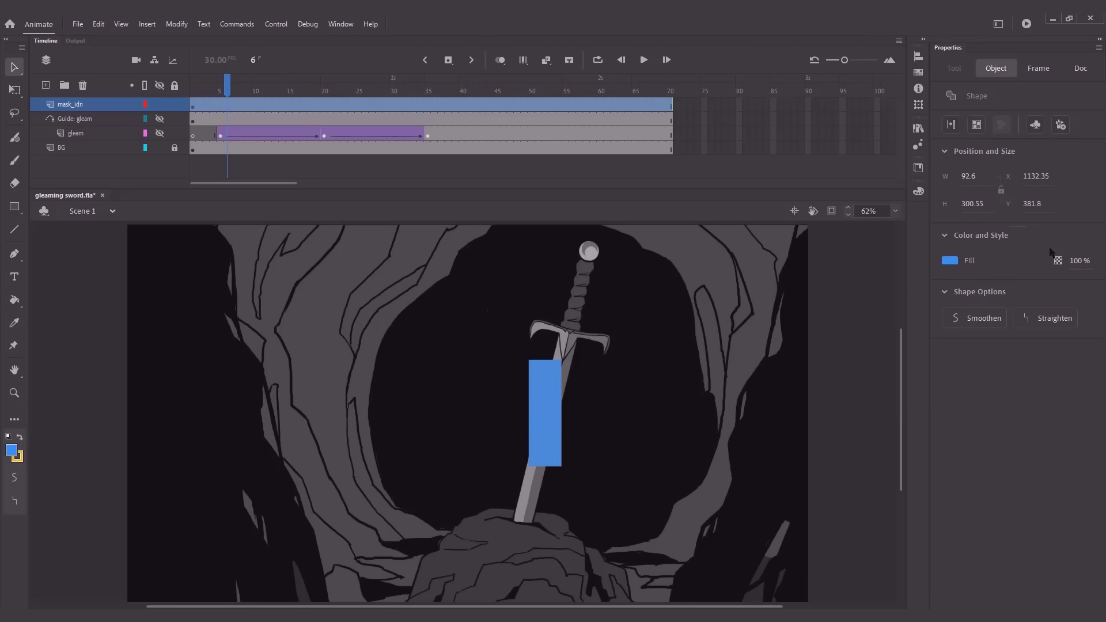
pyautogui.click(1074, 261)
pyautogui.write('60')
pyautogui.click(601, 307)
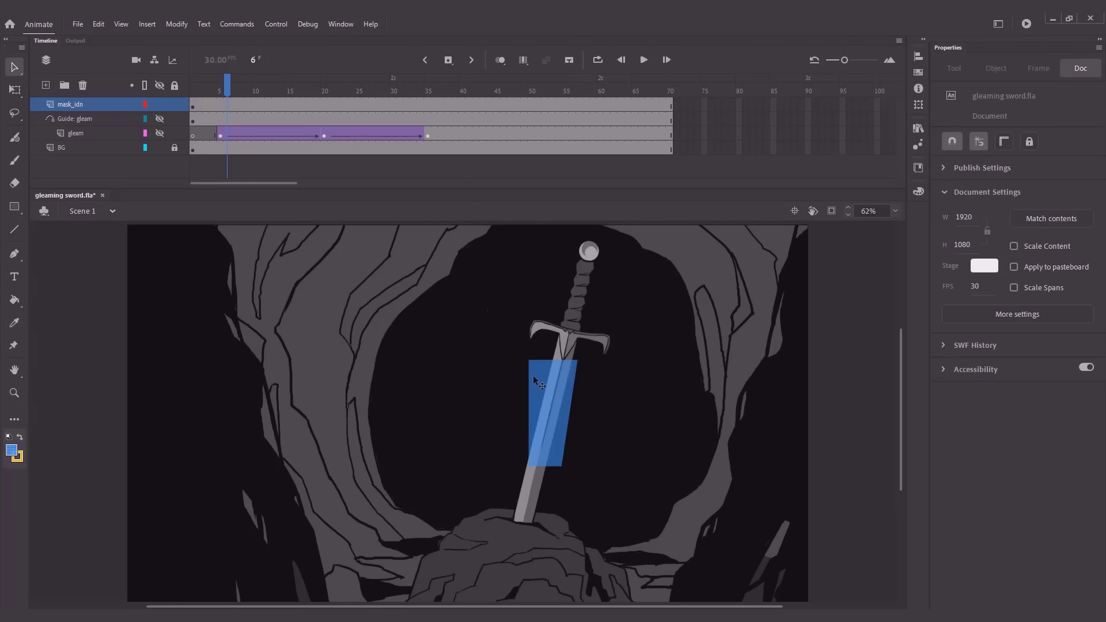
# Reshape the top of the blue mask shape to fit the blade below the crossguard, placing its upper corners on the blade's edges
pyautogui.press('z')
pyautogui.moveTo(451, 301); pyautogui.dragTo(664, 568)
pyautogui.moveTo(674, 473); pyautogui.dragTo(835, 449)
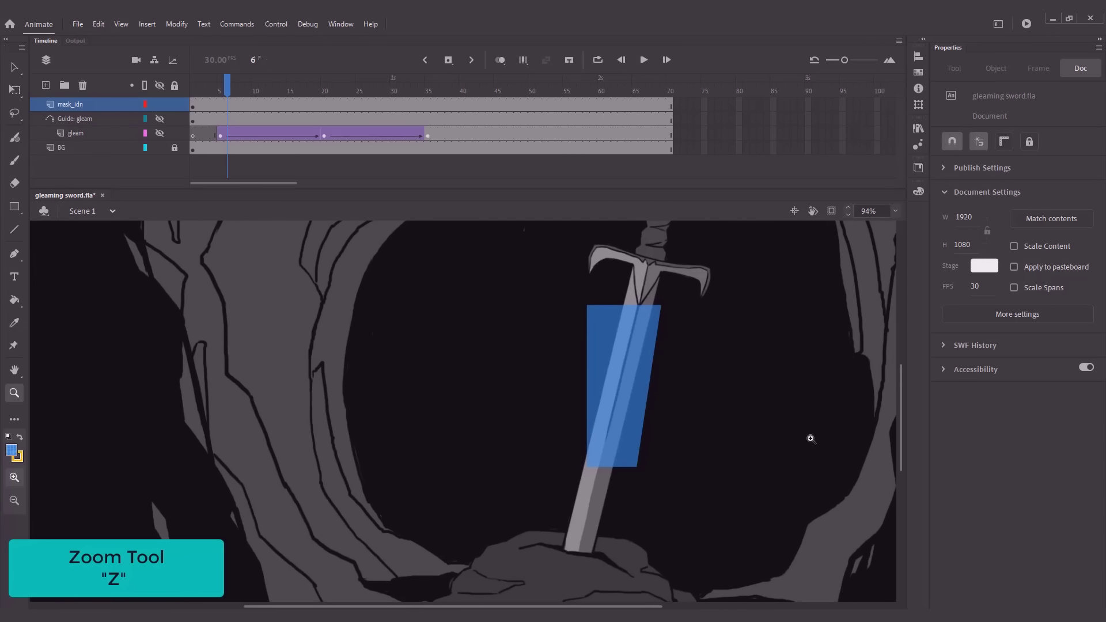
pyautogui.press('v')
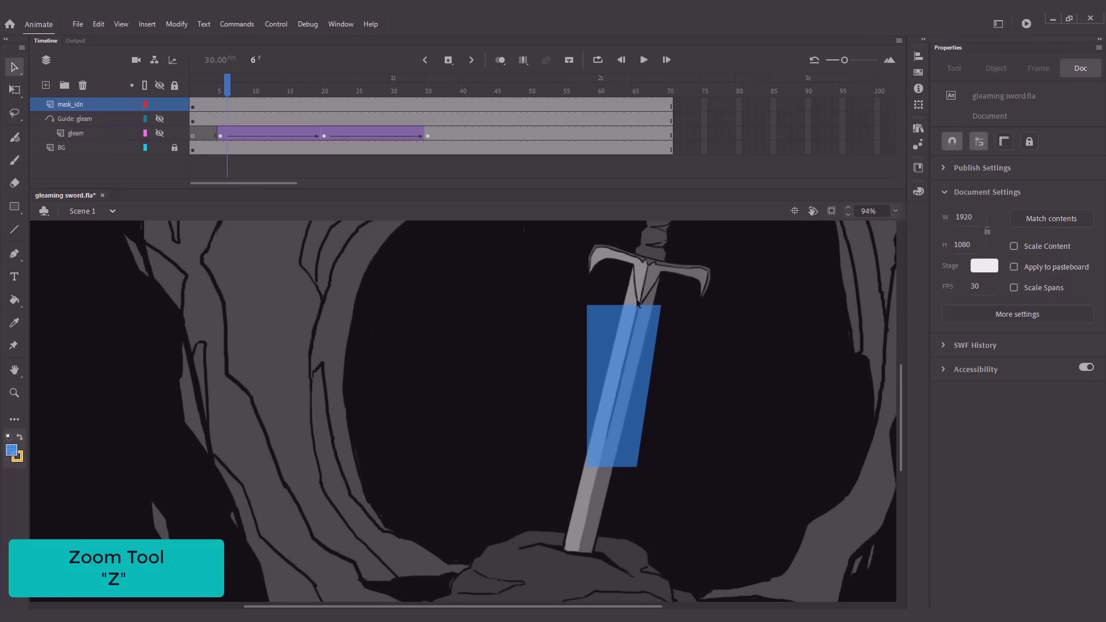
pyautogui.moveTo(632, 316); pyautogui.dragTo(659, 287)
pyautogui.moveTo(587, 305); pyautogui.dragTo(629, 276)
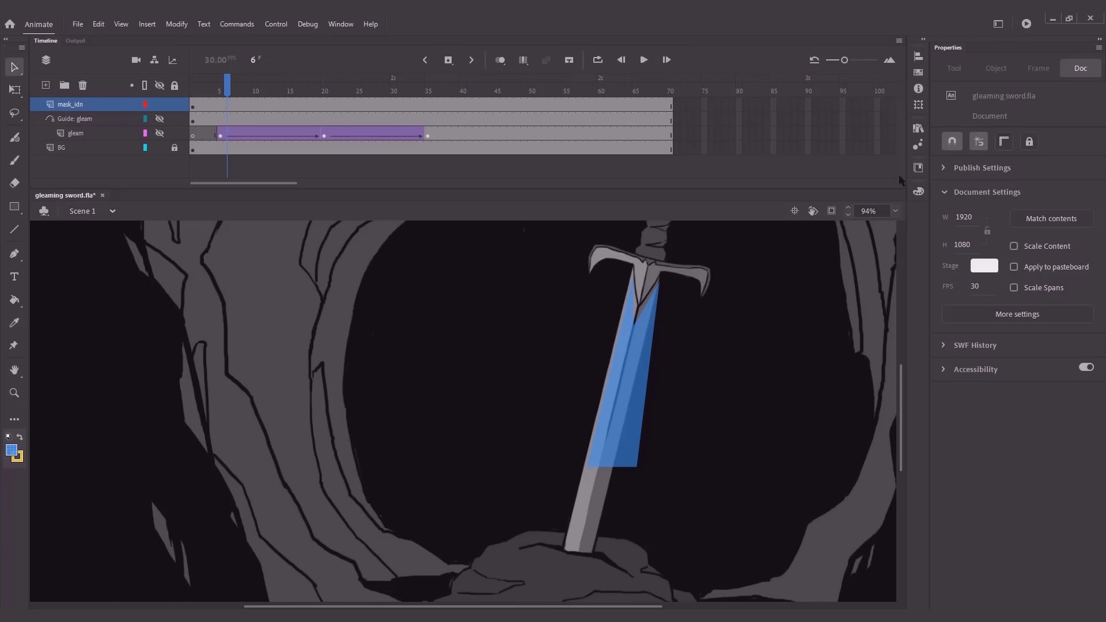
# Turn off Snap to Objects and move the mask shape's two lower corners to the blade's edges where it enters the rock
pyautogui.click(947, 148)
pyautogui.moveTo(586, 467); pyautogui.dragTo(563, 554)
pyautogui.moveTo(637, 470); pyautogui.dragTo(596, 551)
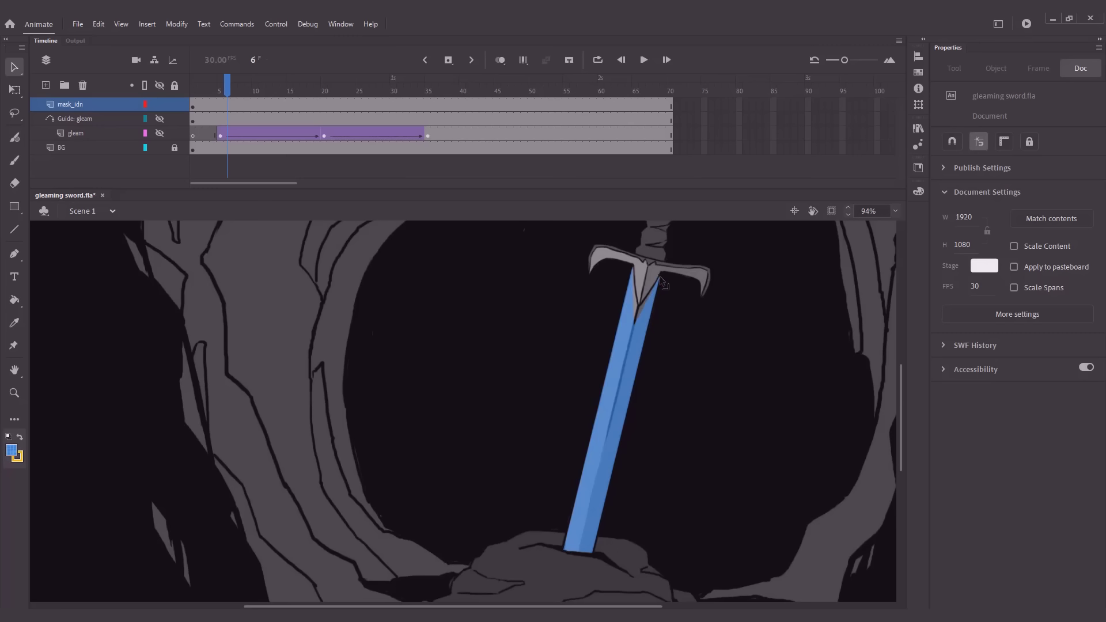
# Draw a small blue rectangle over the crossguard's right side on the mask_idn layer and delete its yellow outline
pyautogui.press('z')
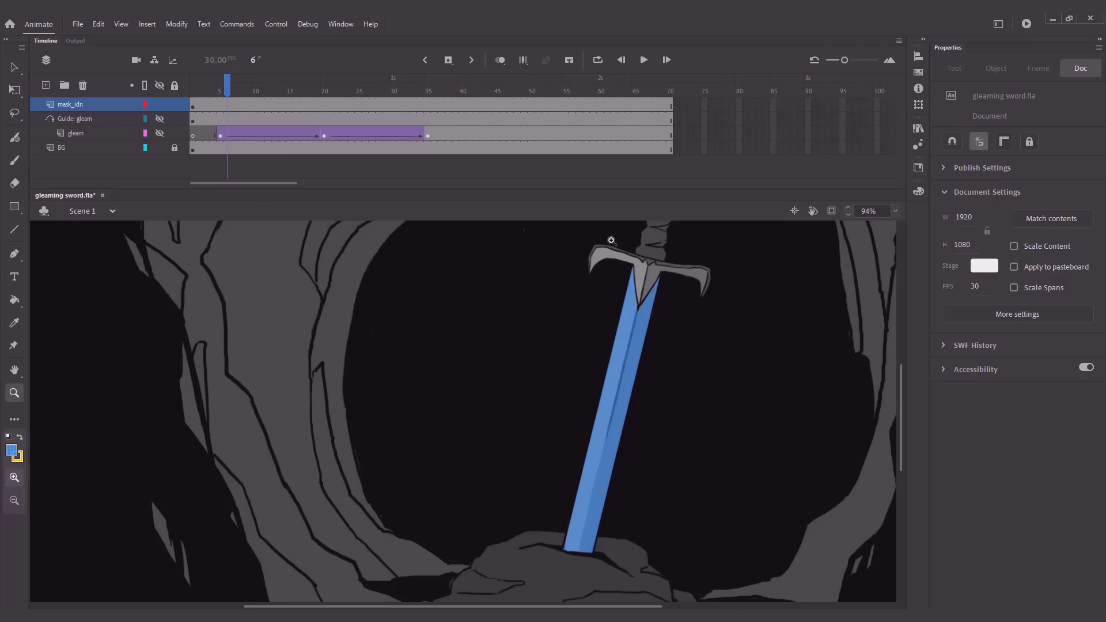
pyautogui.moveTo(612, 240); pyautogui.dragTo(754, 368)
pyautogui.moveTo(765, 321); pyautogui.dragTo(941, 330)
pyautogui.press('v')
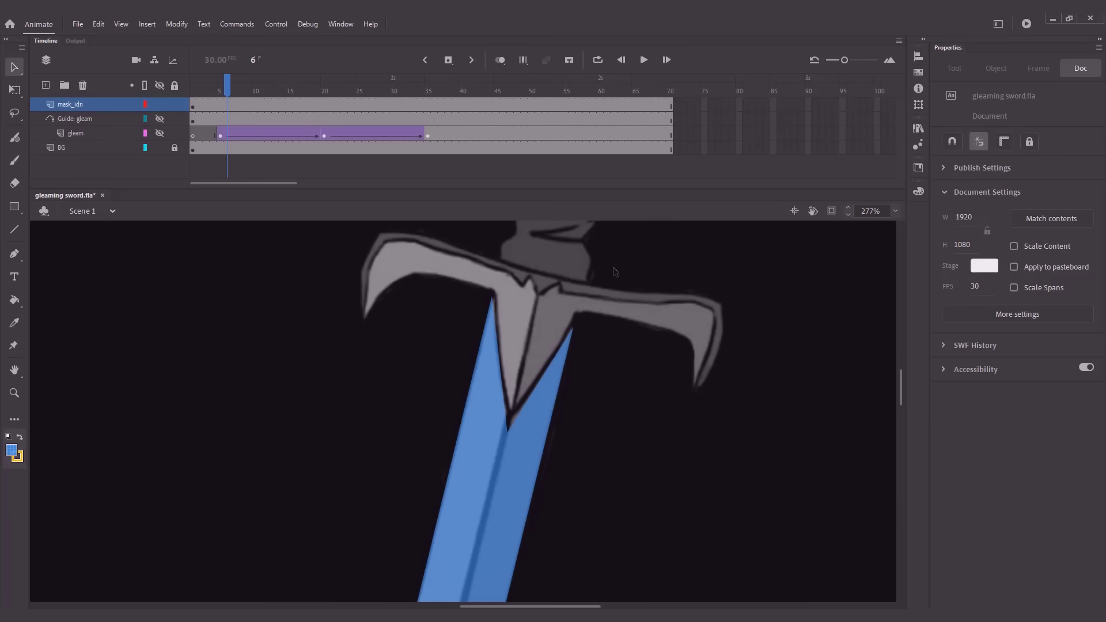
pyautogui.press('r')
pyautogui.moveTo(598, 262); pyautogui.dragTo(679, 305)
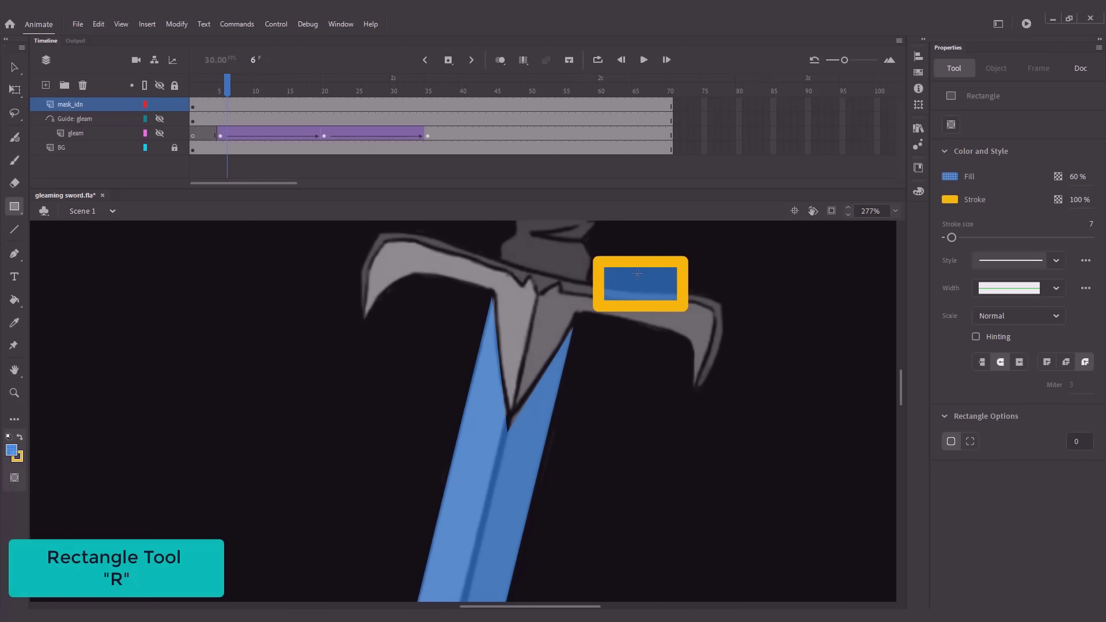
pyautogui.press('v')
pyautogui.click(661, 308)
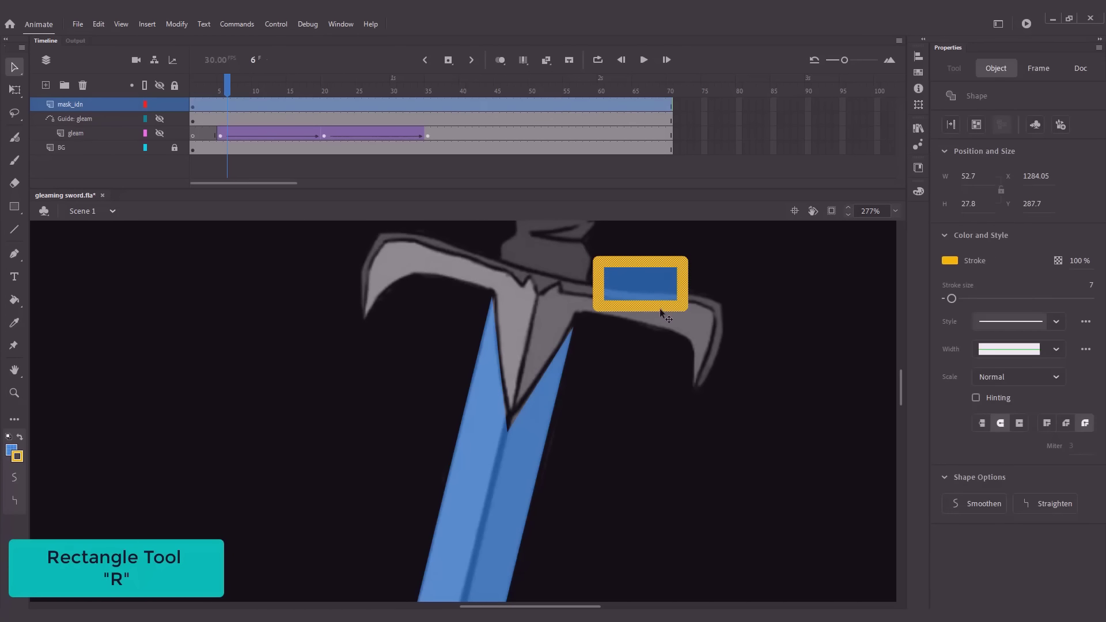
pyautogui.press('Delete')
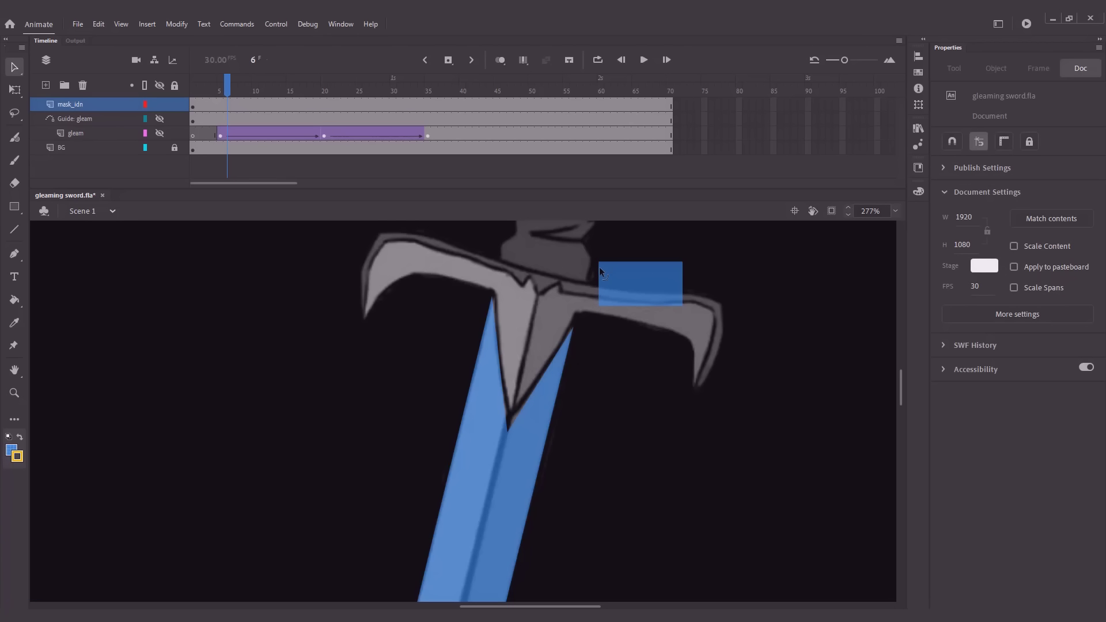
# Reshape the small rectangle to cover the crossguard's V-shaped centre, pulling its lower edge down to the V's point
pyautogui.moveTo(599, 265); pyautogui.dragTo(511, 410)
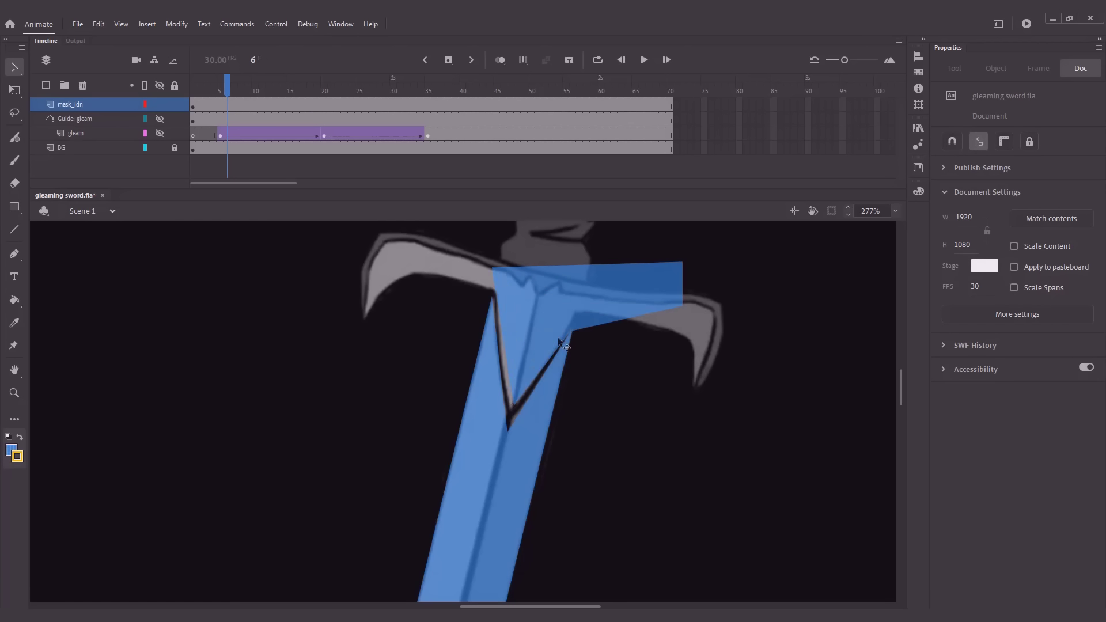
pyautogui.hotkey('ctrl', 'z')
pyautogui.hotkey('ctrl', 'z')
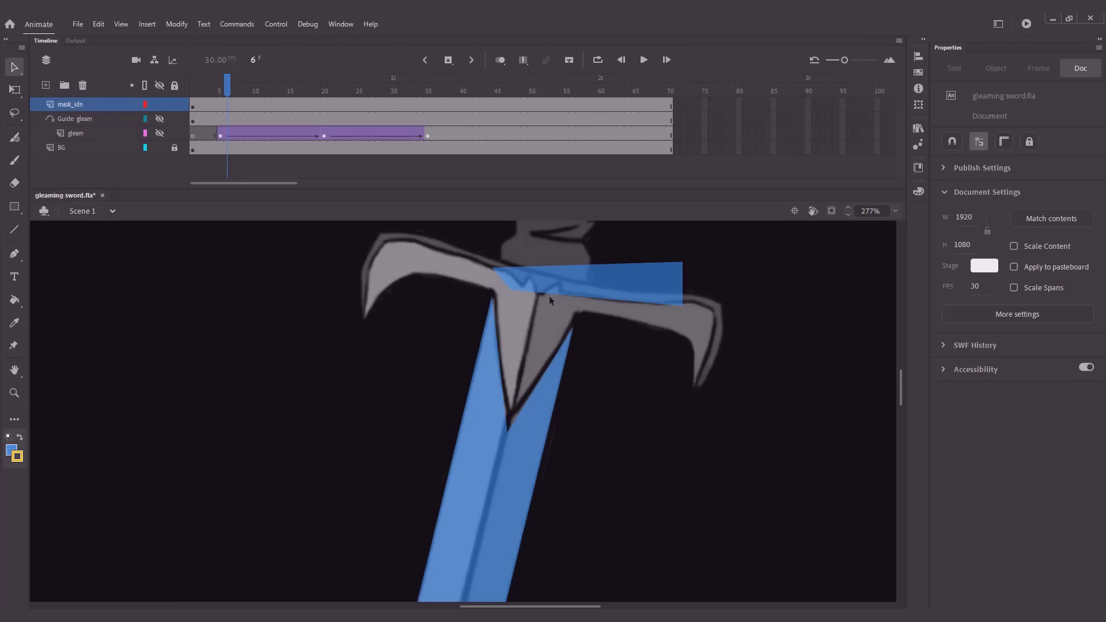
pyautogui.moveTo(549, 295); pyautogui.dragTo(579, 300)
pyautogui.moveTo(511, 290); pyautogui.dragTo(514, 403)
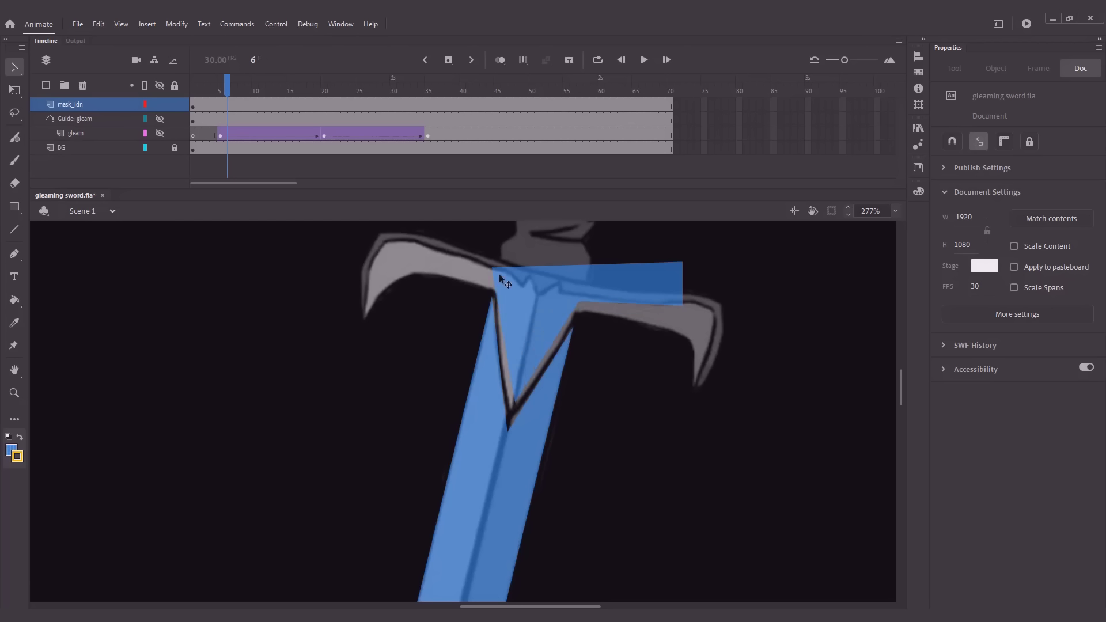
# Extend the crossguard mask shape along the right arm, placing its outer corners at the arm's bend and tip
pyautogui.moveTo(679, 320); pyautogui.dragTo(678, 326)
pyautogui.moveTo(683, 264); pyautogui.dragTo(695, 383)
pyautogui.moveTo(579, 301); pyautogui.dragTo(576, 312)
pyautogui.moveTo(676, 324); pyautogui.dragTo(688, 338)
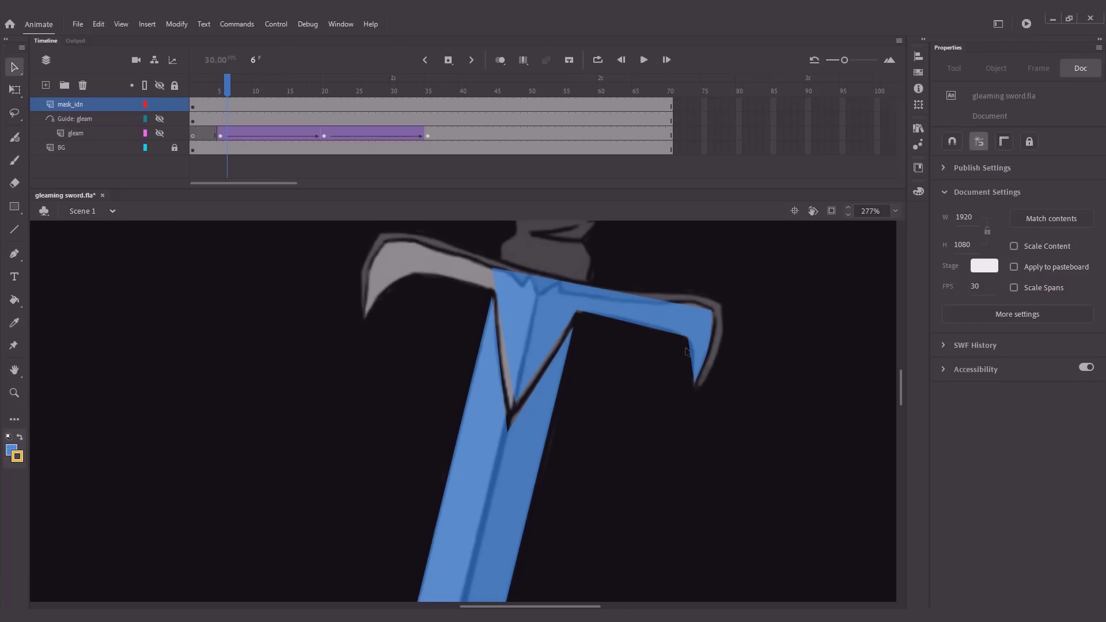
pyautogui.moveTo(695, 383); pyautogui.dragTo(693, 385)
# Bend the mask shape's edges along the right arm's contour and fit its upper edge to the notches at the crossguard's centre
pyautogui.moveTo(650, 328); pyautogui.dragTo(658, 305)
pyautogui.moveTo(690, 308); pyautogui.dragTo(692, 302)
pyautogui.moveTo(569, 292); pyautogui.dragTo(561, 294)
pyautogui.moveTo(553, 290); pyautogui.dragTo(494, 289)
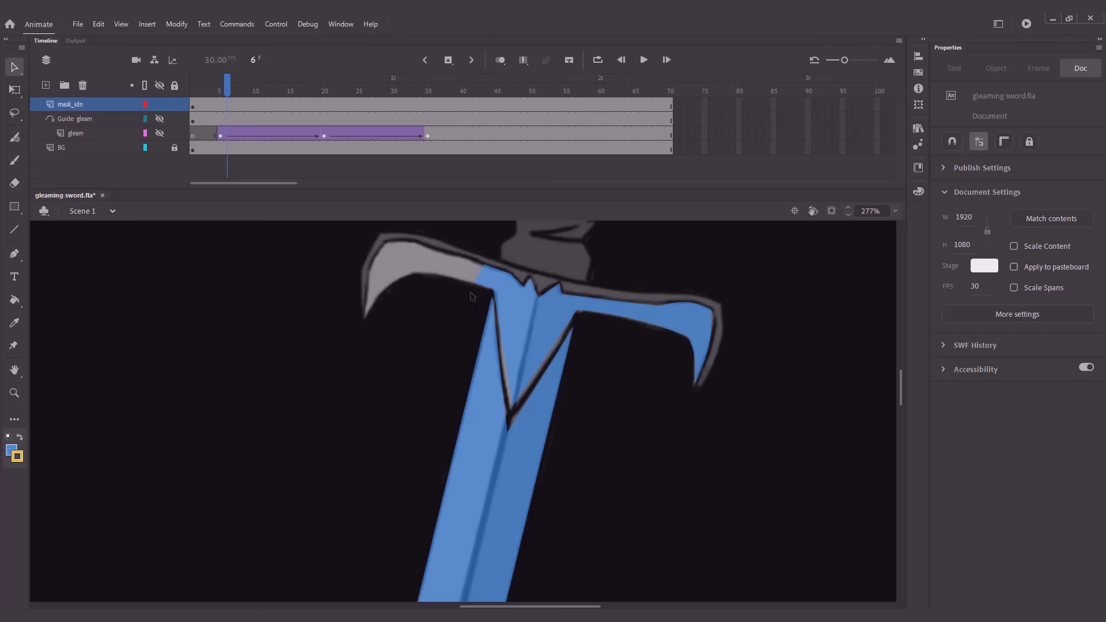
# Move the gleam layer out of its motion guide to directly below mask_idn, and make the gleam and guide layers visible
pyautogui.scroll(-2, 398, 478)
pyautogui.scroll(-4, 410, 440)
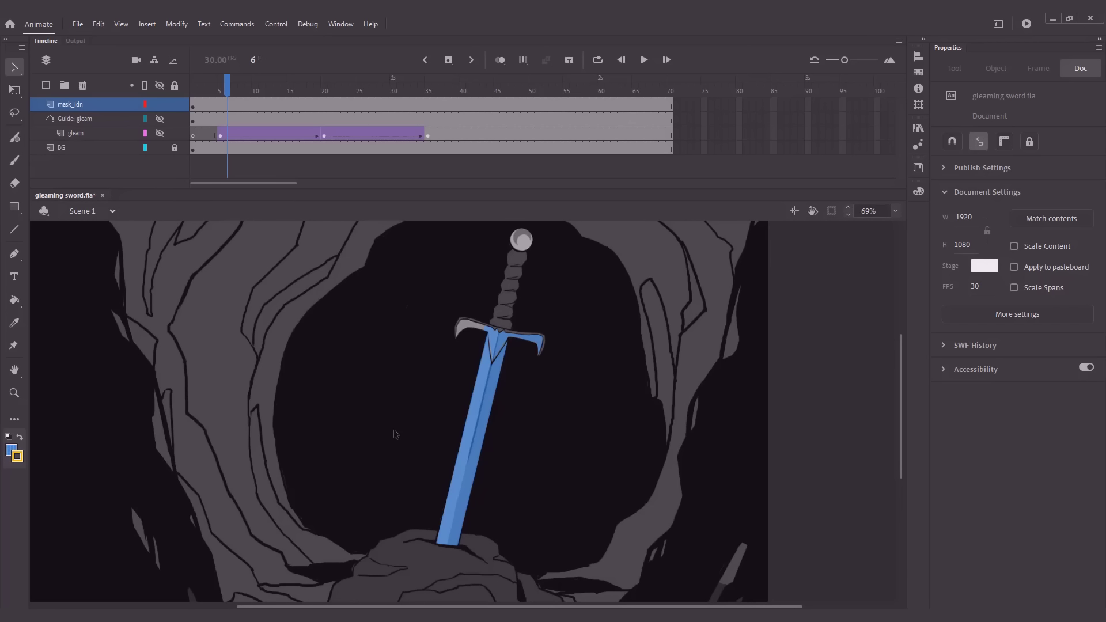
pyautogui.click(110, 134)
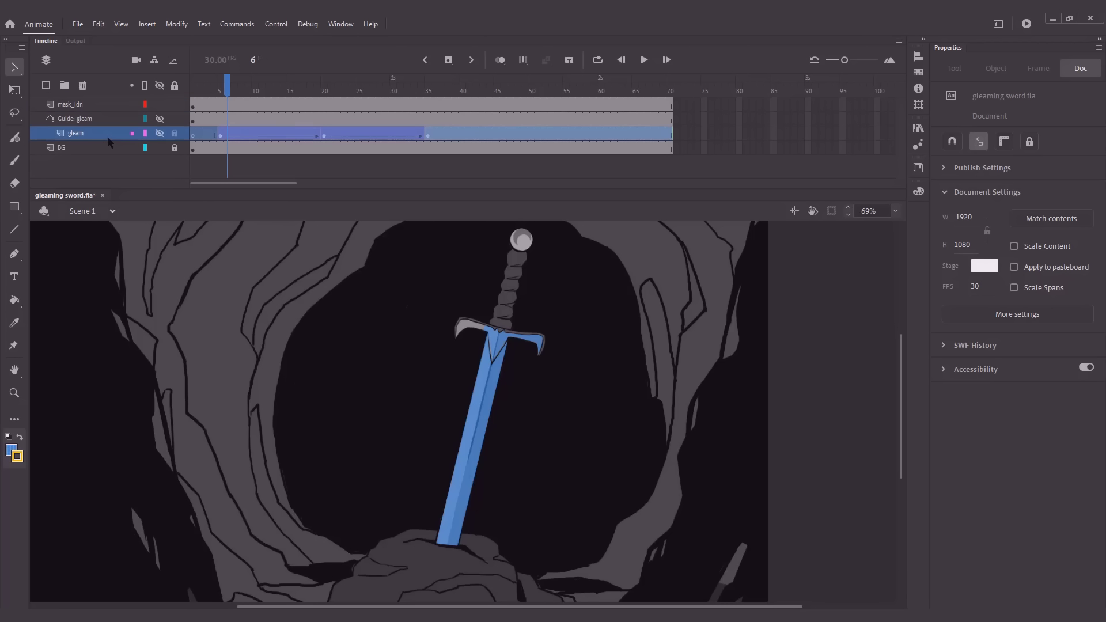
pyautogui.click(160, 133)
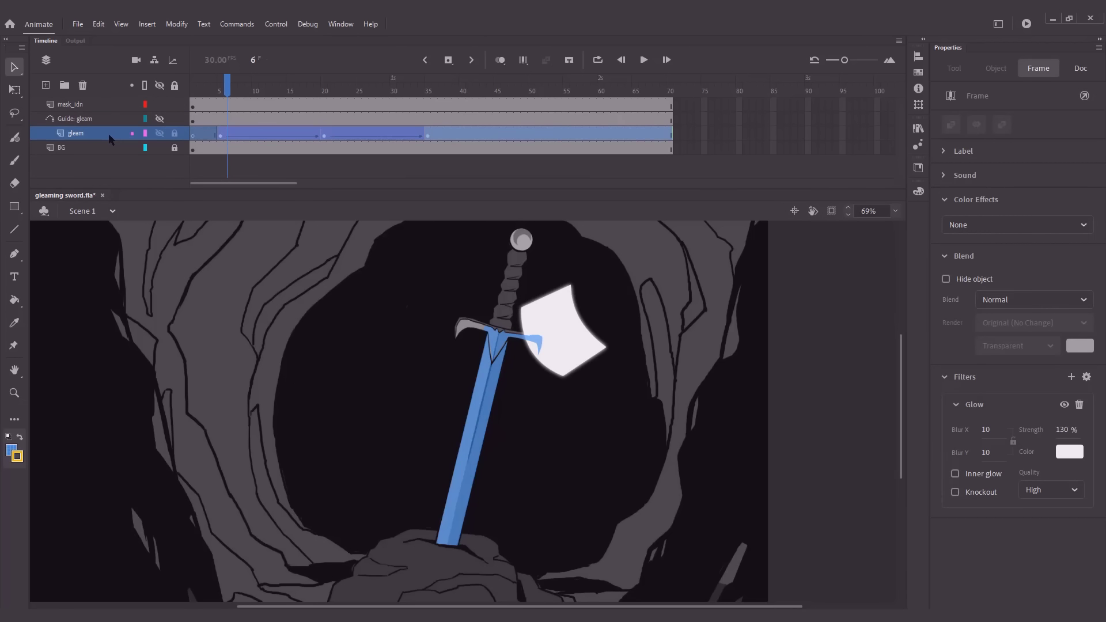
pyautogui.moveTo(110, 134); pyautogui.dragTo(115, 114)
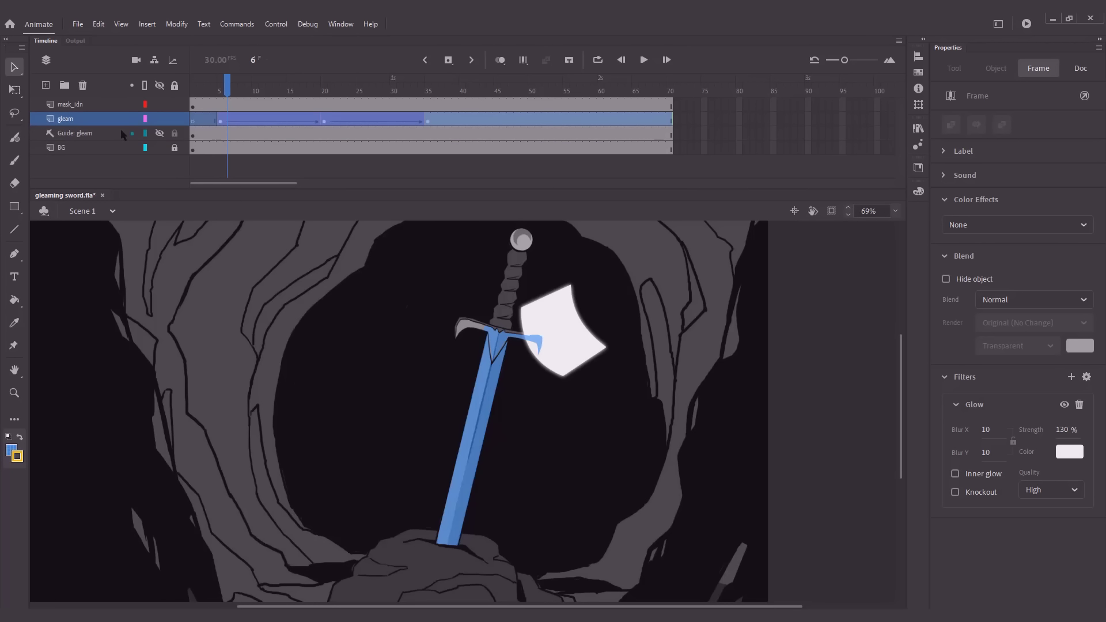
pyautogui.click(160, 133)
pyautogui.moveTo(226, 90); pyautogui.dragTo(444, 96)
pyautogui.moveTo(204, 97); pyautogui.dragTo(190, 98)
# Convert the mask_idn layer into a mask for the gleam layer
pyautogui.click(91, 103)
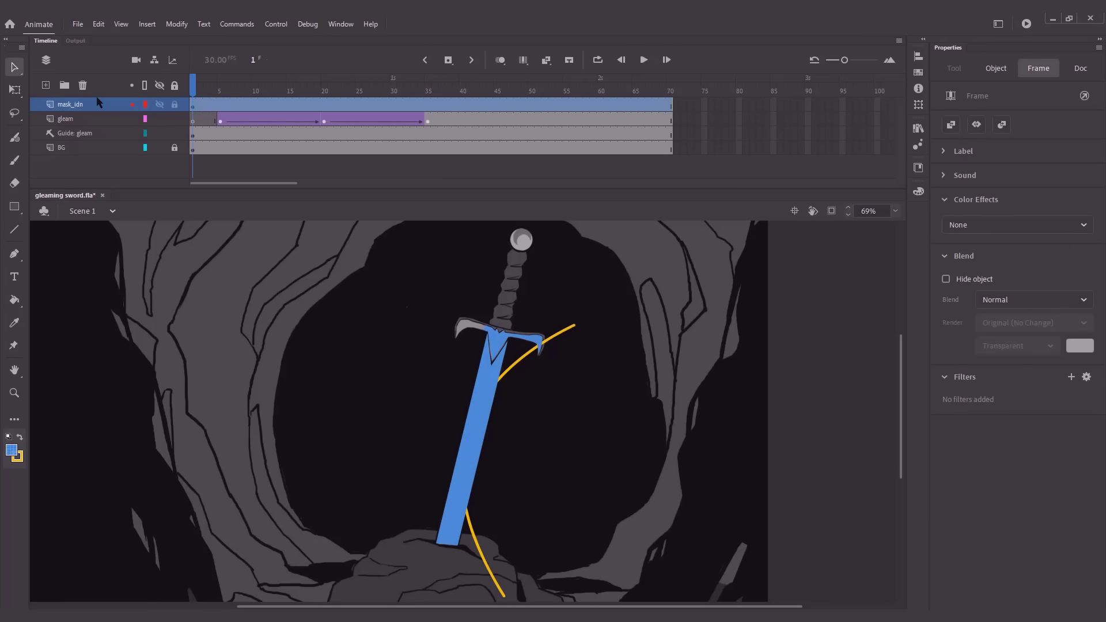
pyautogui.rightClick(96, 99)
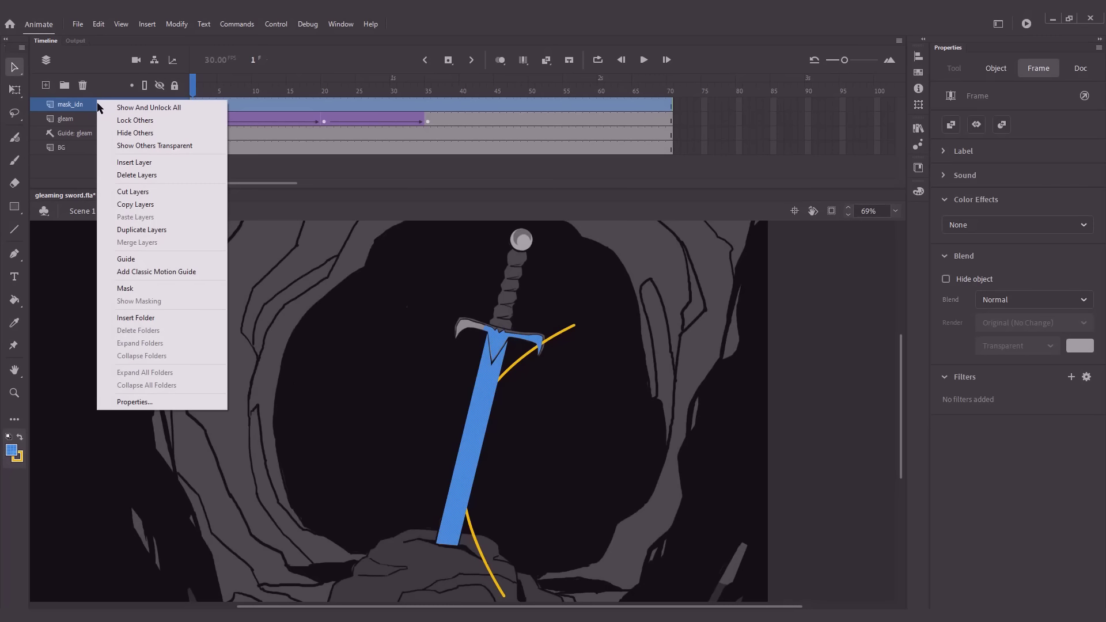
pyautogui.click(98, 286)
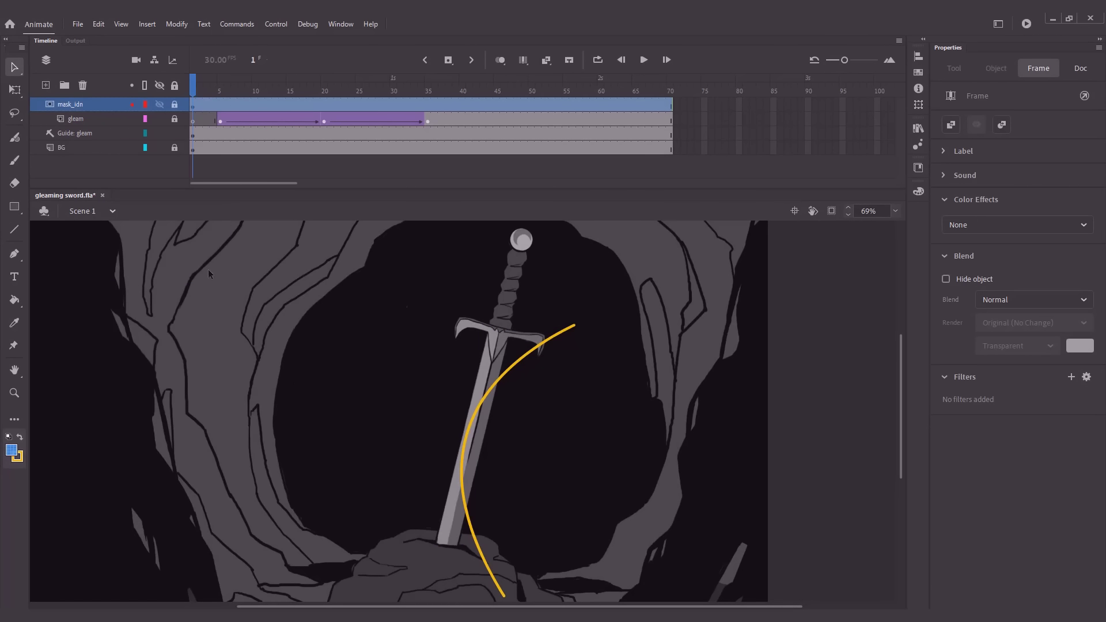
# Hide the guide layer and play back the masked gleam animation
pyautogui.click(160, 133)
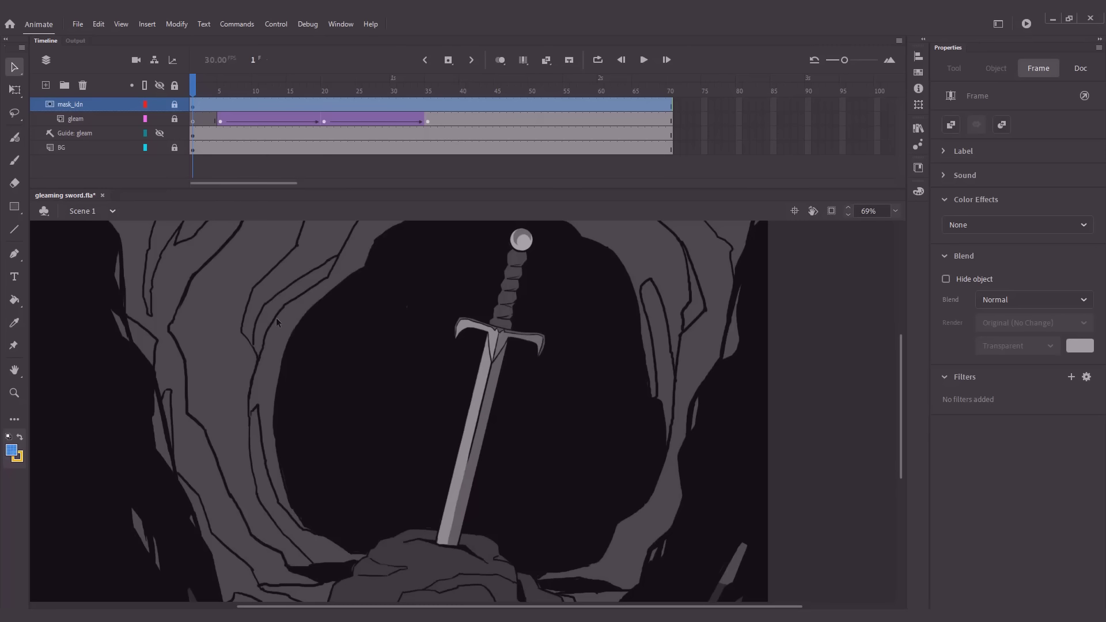
pyautogui.press('Return')
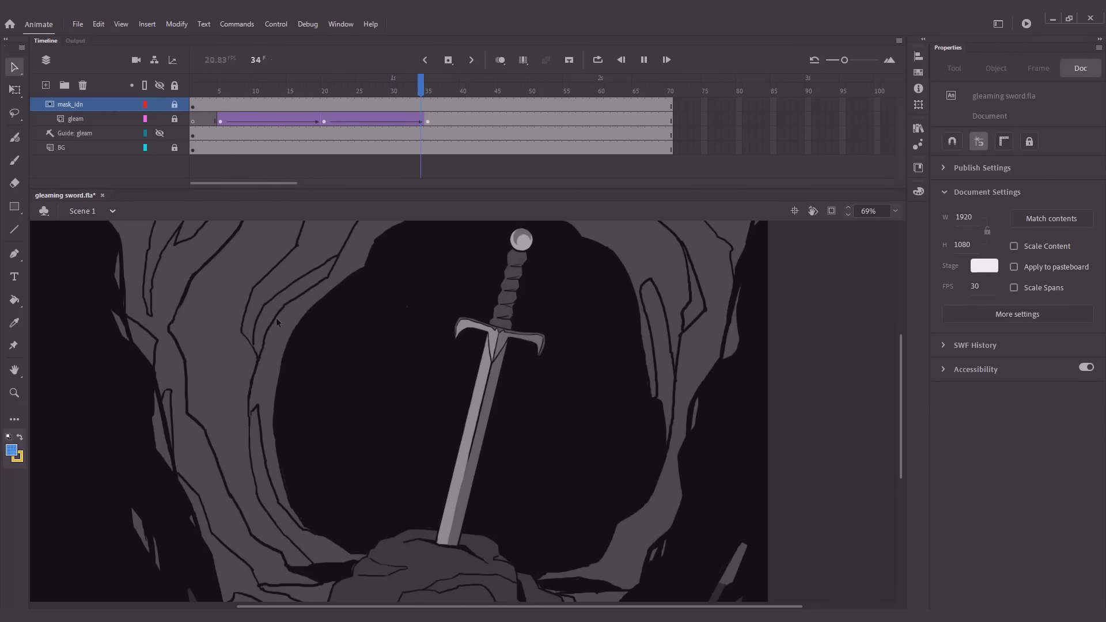
pyautogui.press('Return')
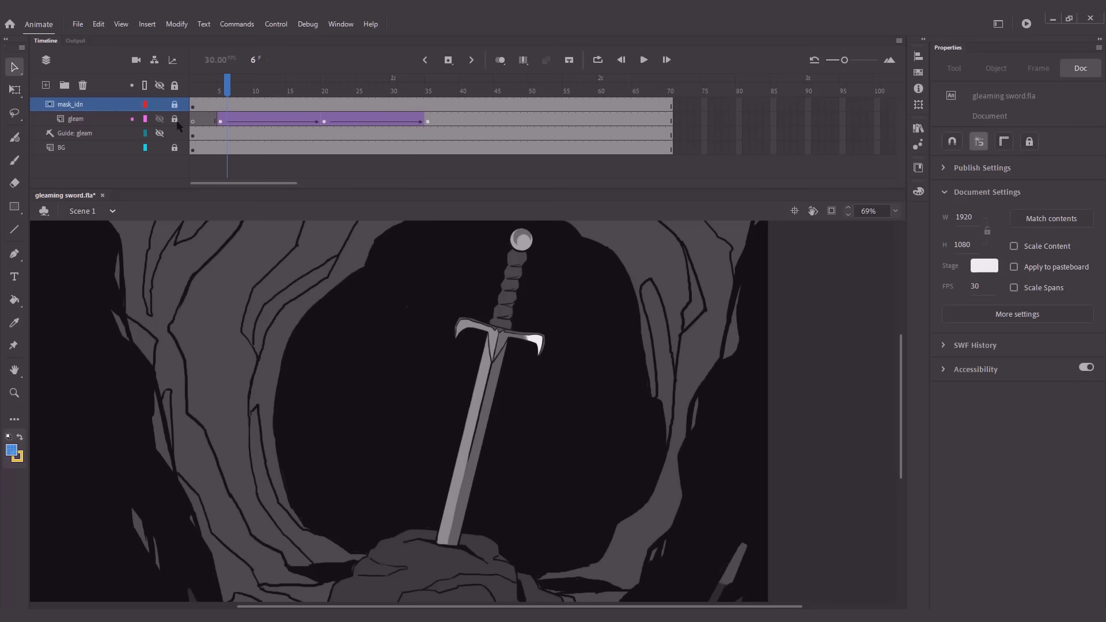
# Unlock the gleam layer, show the guide layer and add a keyframe to gleam at frame 12
pyautogui.click(175, 119)
pyautogui.click(160, 133)
pyautogui.moveTo(229, 88); pyautogui.dragTo(201, 88)
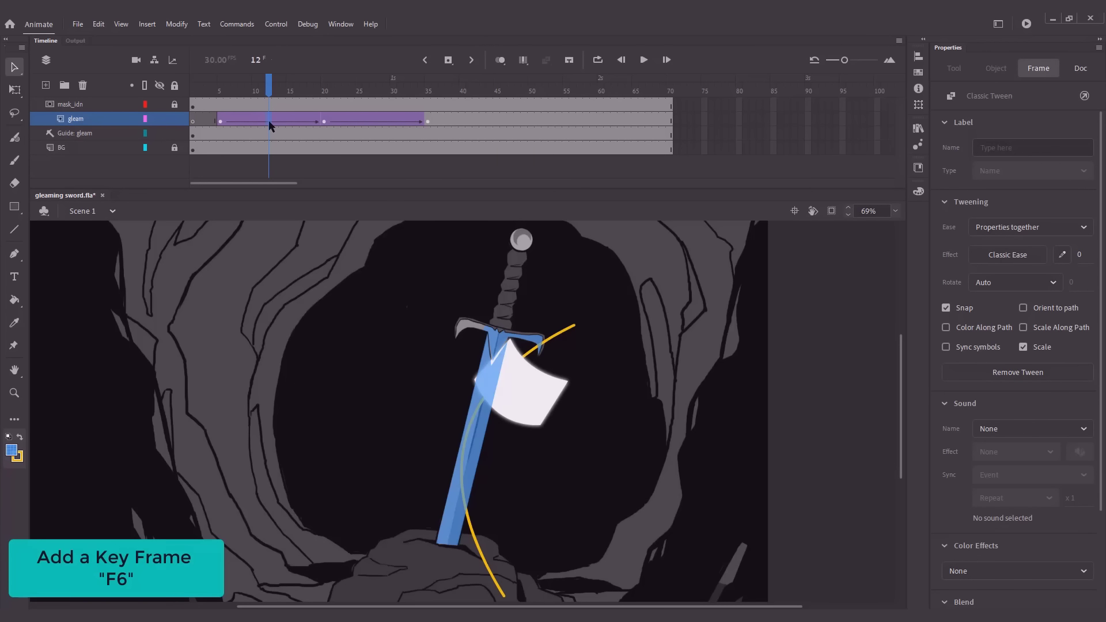
pyautogui.press('F6')
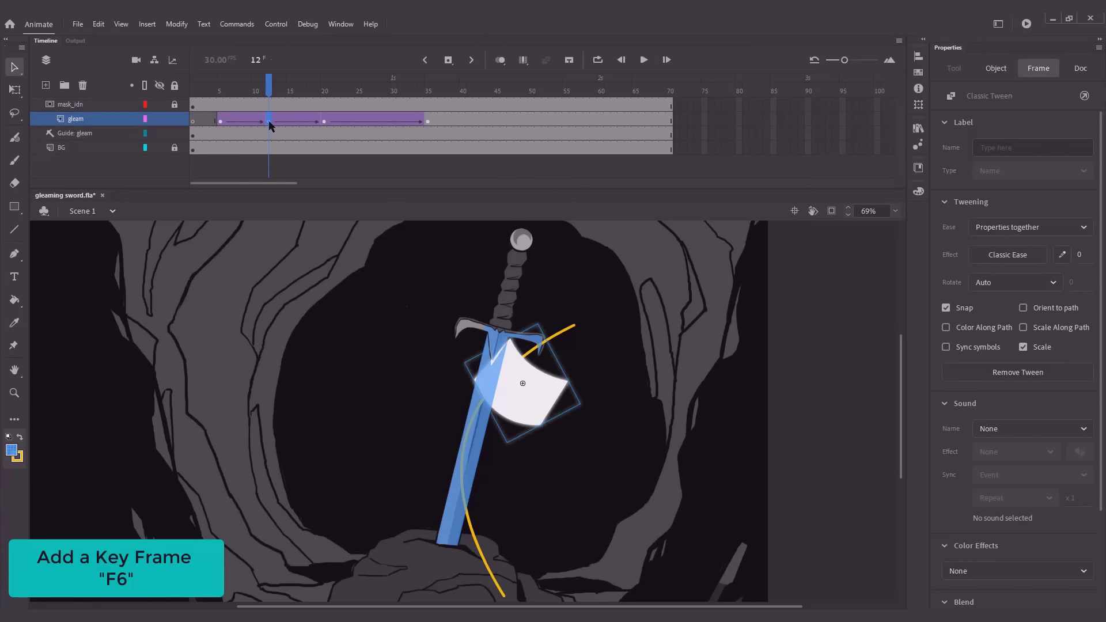
# Turn on Snap to Objects and position the gleam at frame 12 on the guide path over the upper blade
pyautogui.moveTo(525, 404); pyautogui.dragTo(513, 394)
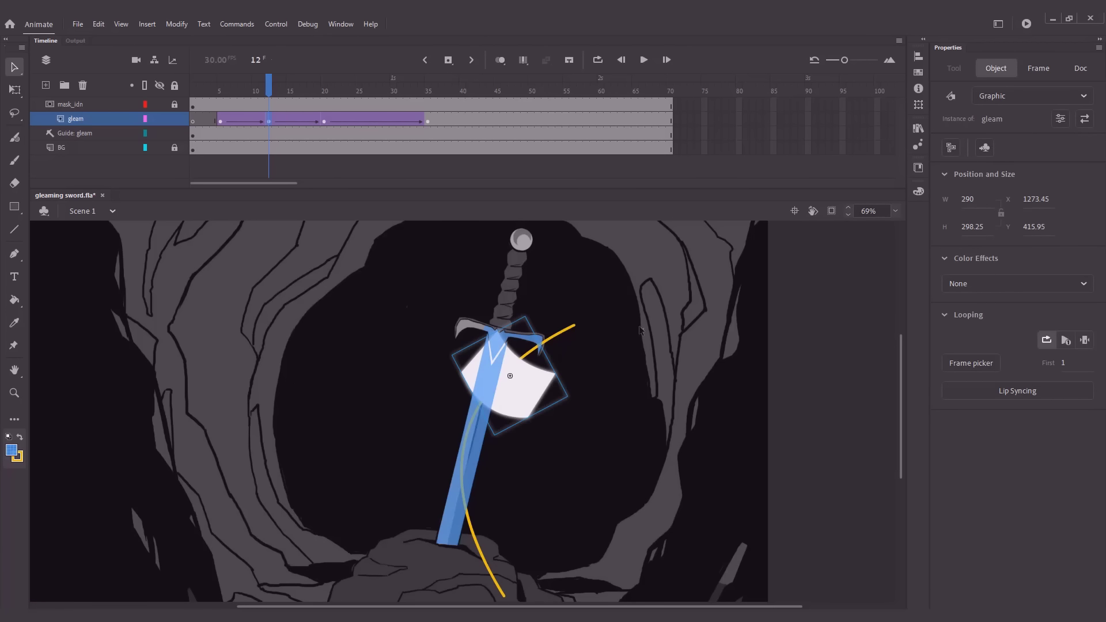
pyautogui.click(763, 282)
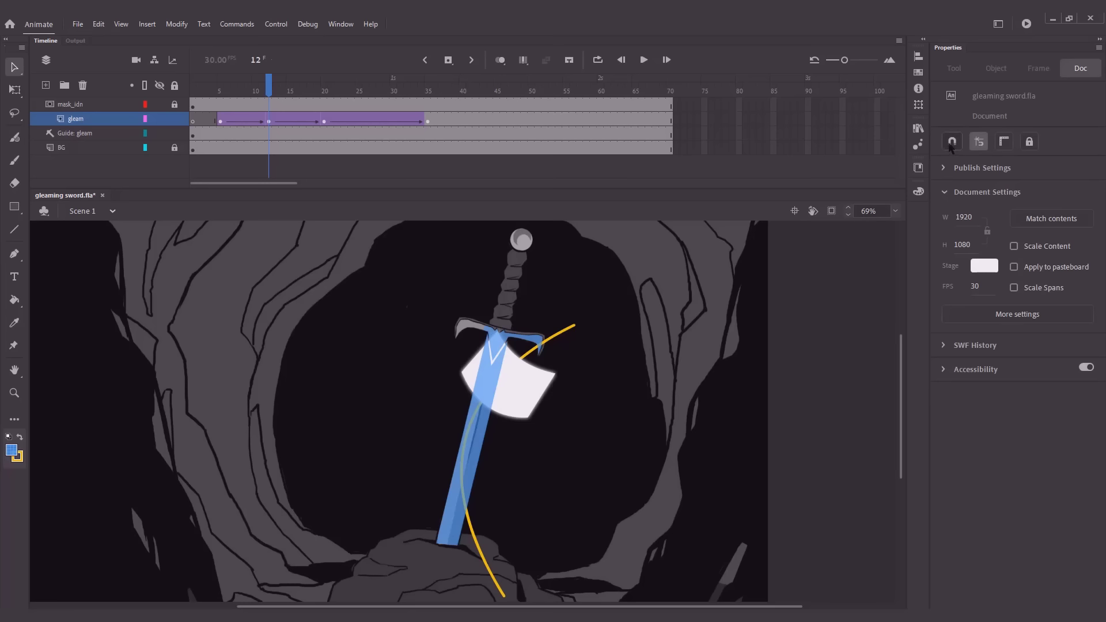
pyautogui.moveTo(511, 396); pyautogui.dragTo(515, 402)
# Enlarge the shape inside the gleam symbol to about 249 by 273 px and return to Scene 1
pyautogui.moveTo(269, 94); pyautogui.dragTo(228, 100)
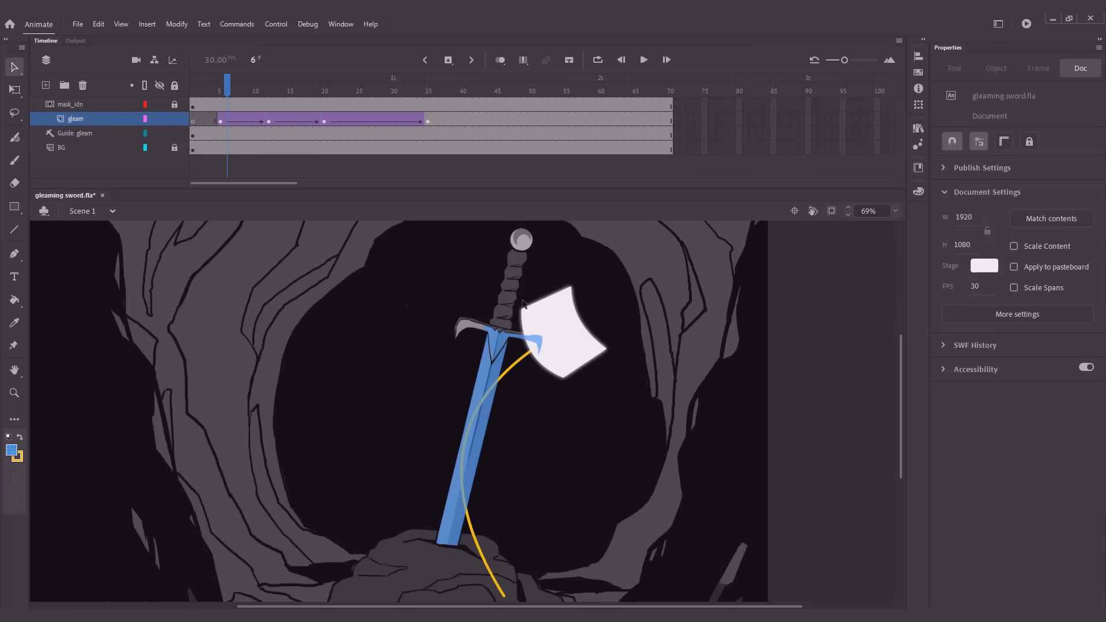
pyautogui.doubleClick(560, 311)
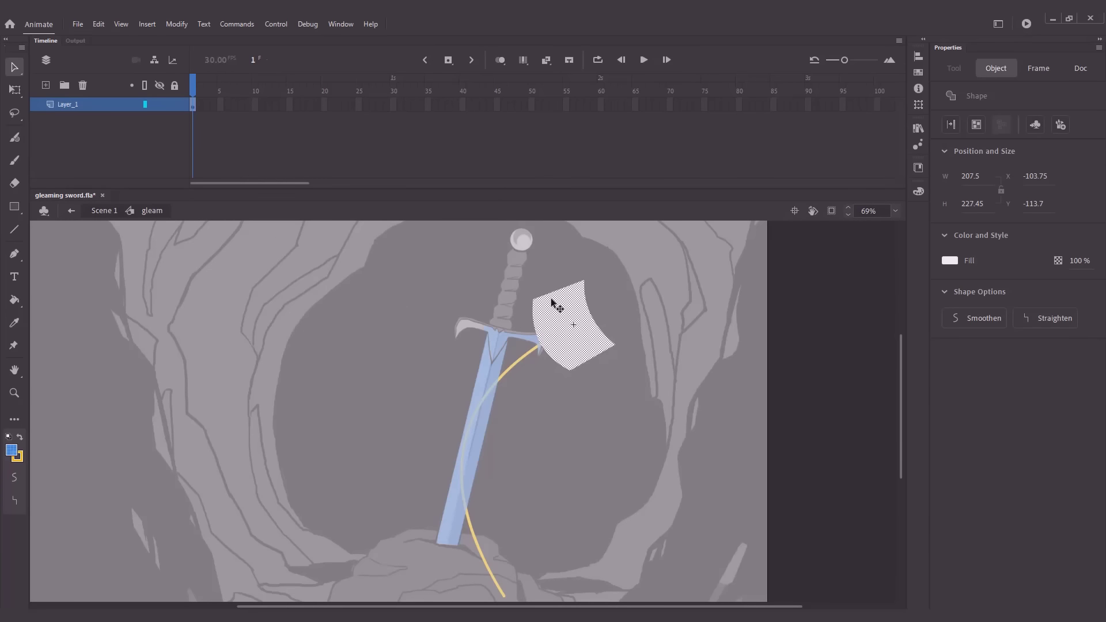
pyautogui.hotkey('ctrl', 'alt', 's')
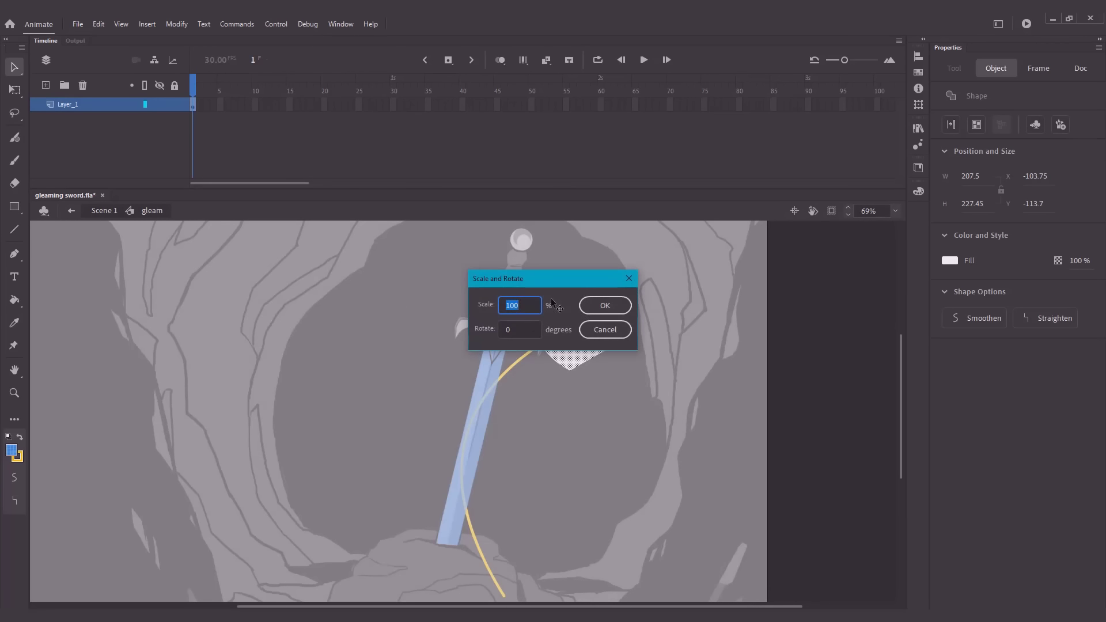
pyautogui.write('1')
pyautogui.press('Return')
pyautogui.click(105, 211)
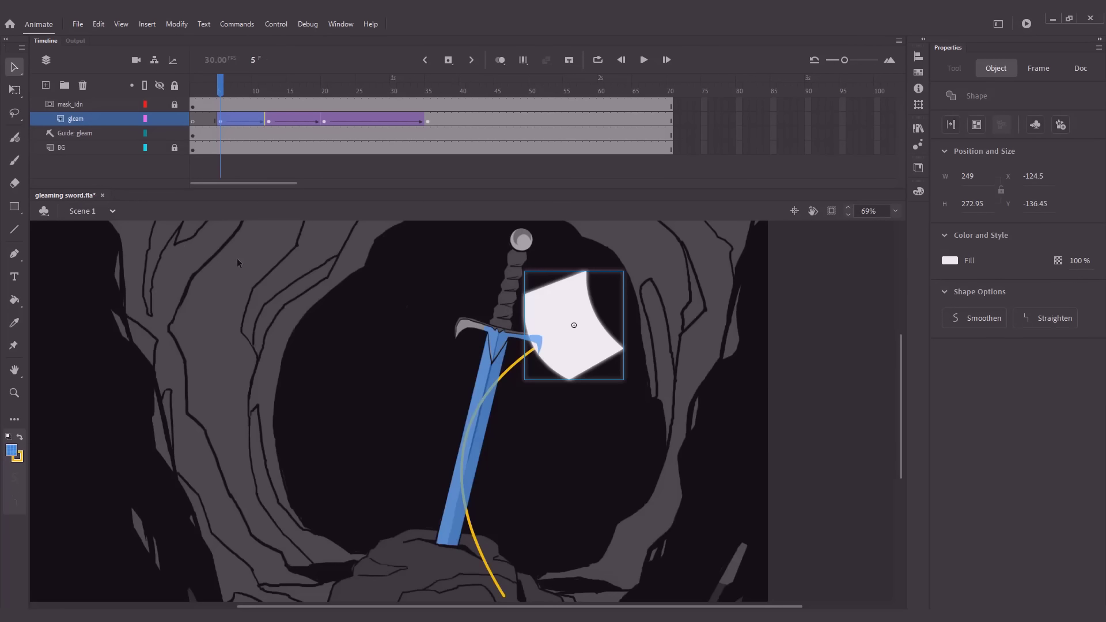
pyautogui.click(359, 299)
# Add a keyframe at frame 27 on the gleam layer and move the gleam onto the guide path at the blade's base
pyautogui.moveTo(220, 91); pyautogui.dragTo(274, 95)
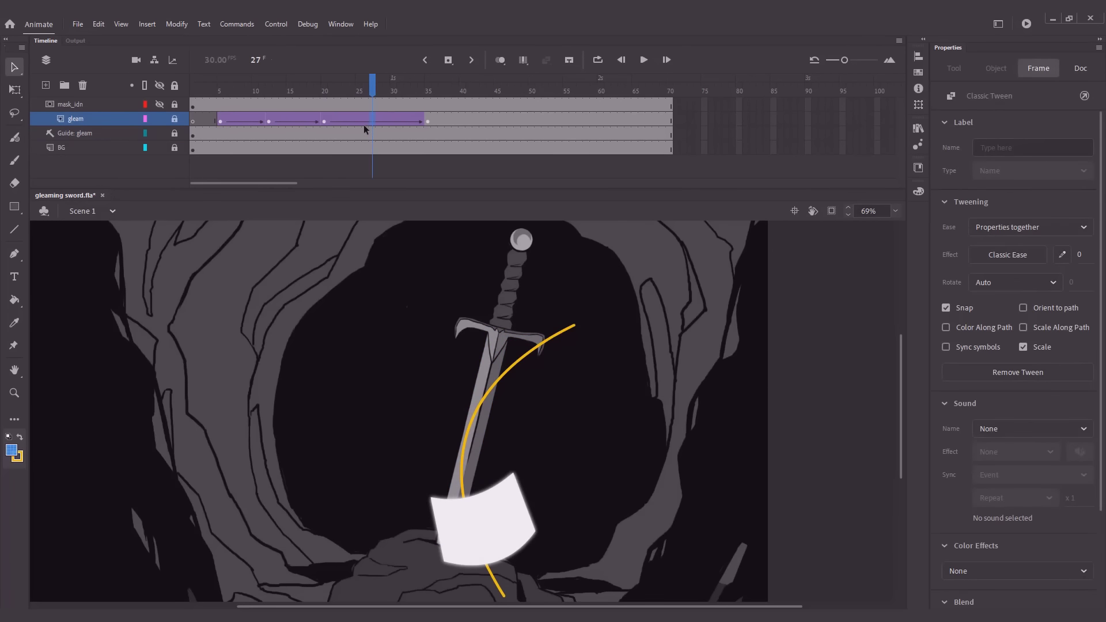
pyautogui.press('F6')
pyautogui.click(489, 532)
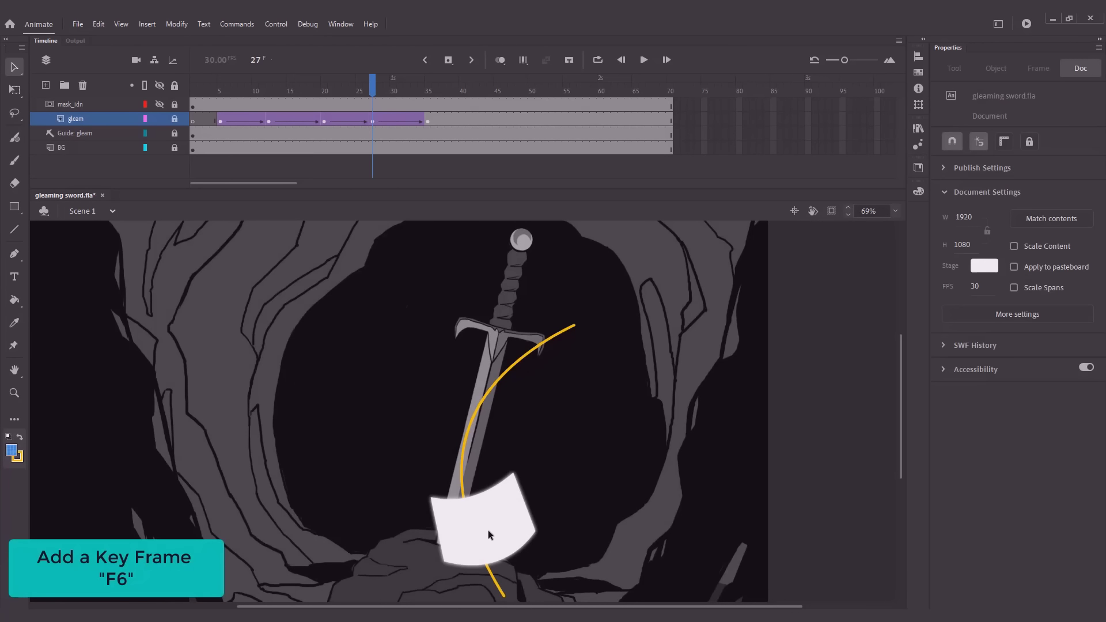
pyautogui.click(174, 118)
pyautogui.moveTo(493, 530)
pyautogui.mouseDown()
pyautogui.moveTo(504, 534)
pyautogui.moveTo(476, 535)
pyautogui.mouseUp()
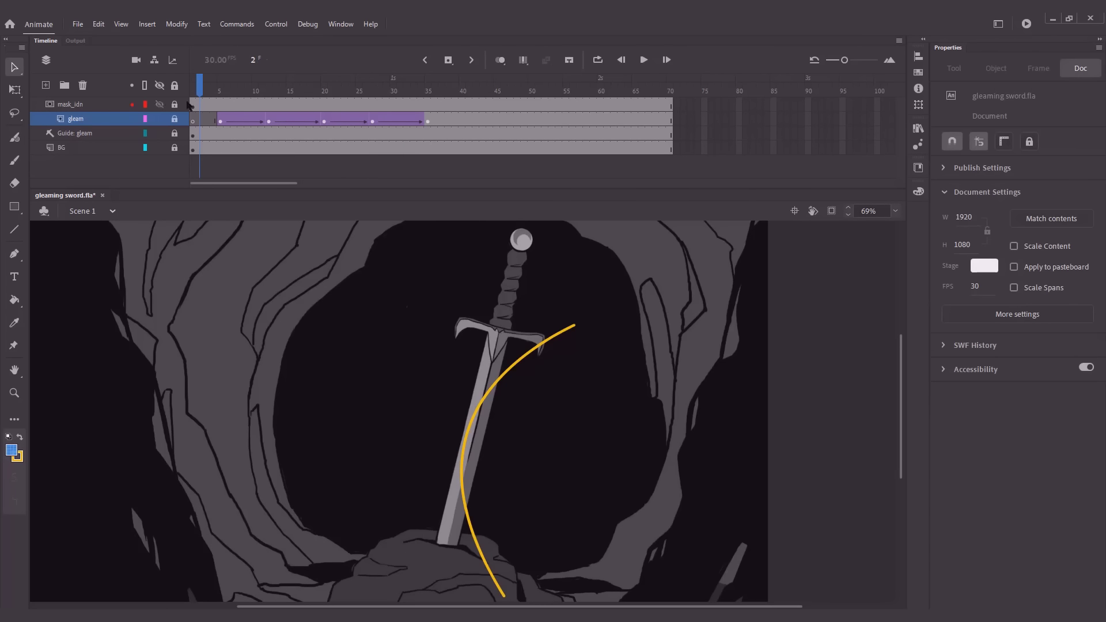
# Play back the adjusted gleam animation, go to frame 12 and hide the guide layer
pyautogui.press('Return')
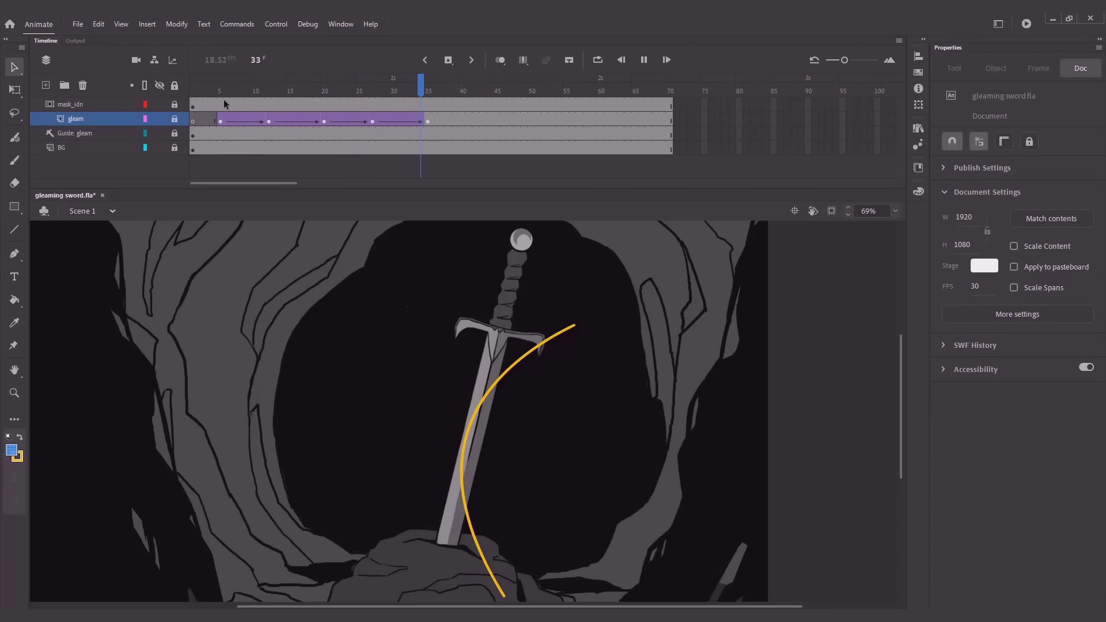
pyautogui.click(269, 91)
pyautogui.click(160, 120)
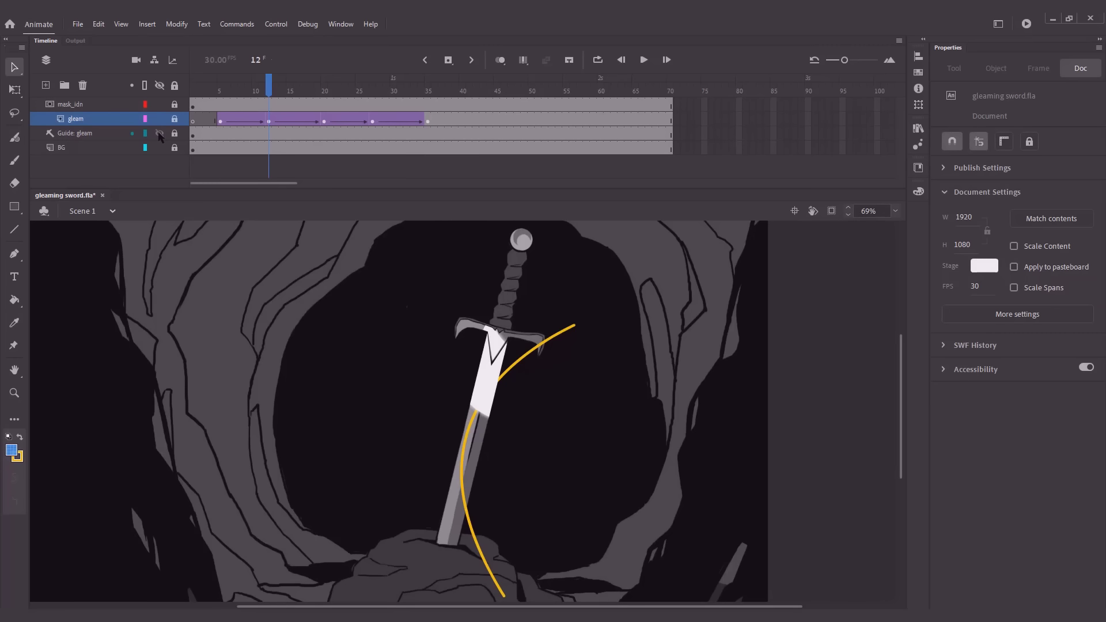
pyautogui.click(159, 134)
# Unlock the gleam layer and add a Blur filter to it with medium quality and Blur X and Blur Y of 2
pyautogui.click(174, 120)
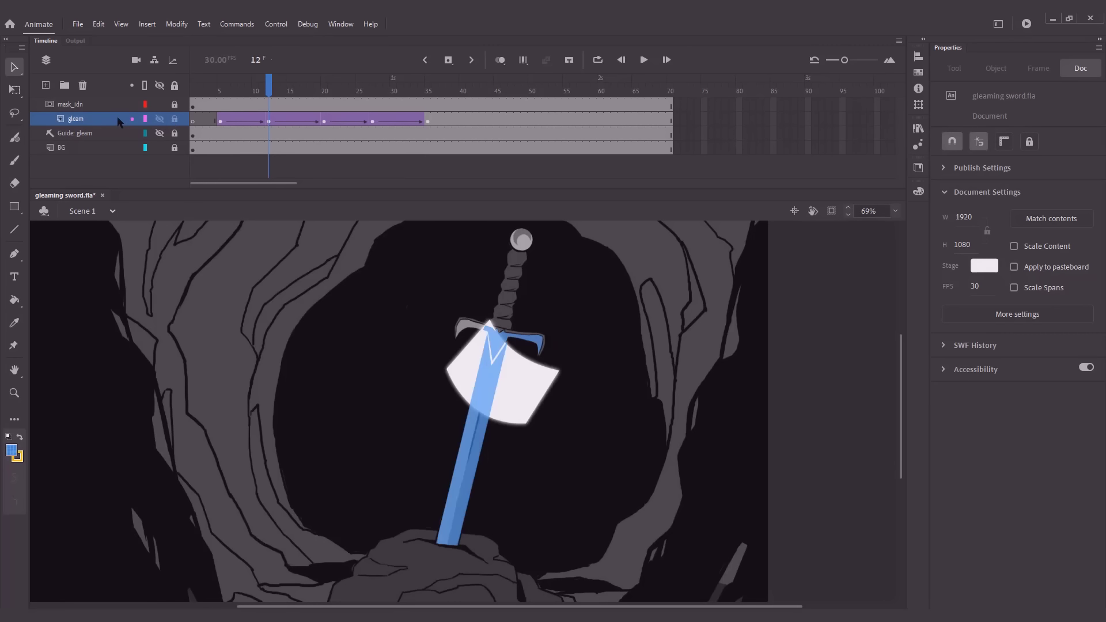
pyautogui.click(113, 123)
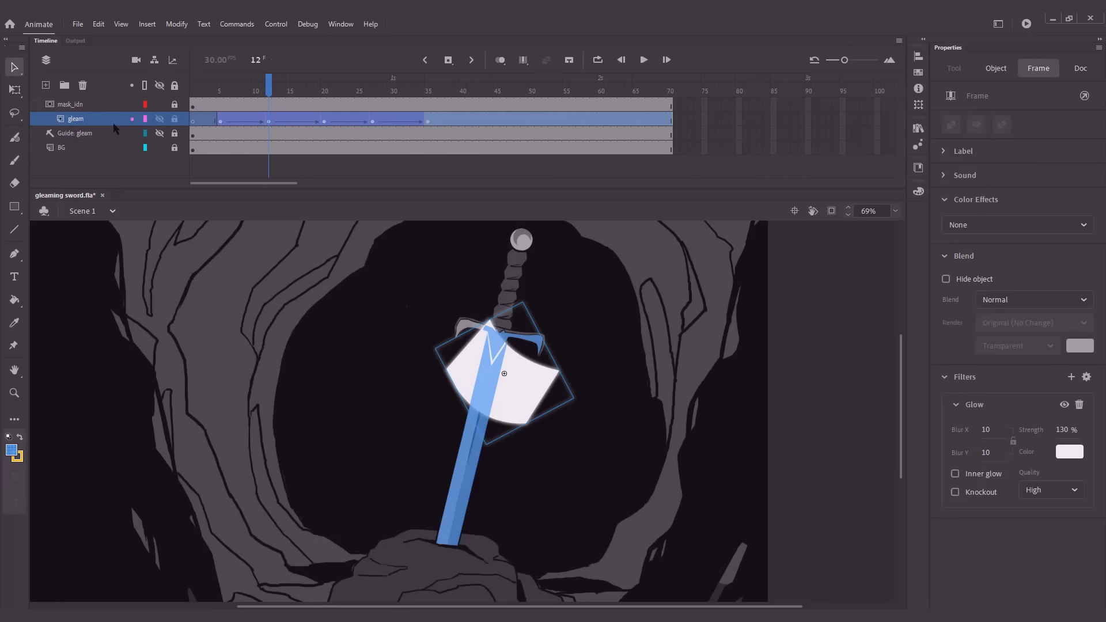
pyautogui.click(1071, 377)
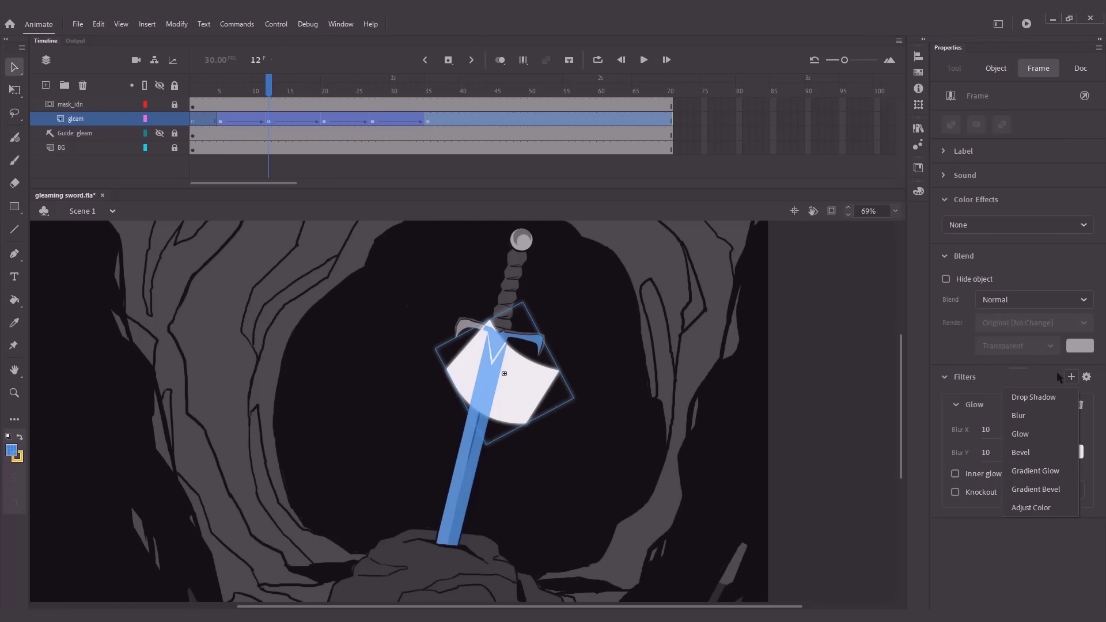
pyautogui.click(1023, 415)
pyautogui.click(1052, 454)
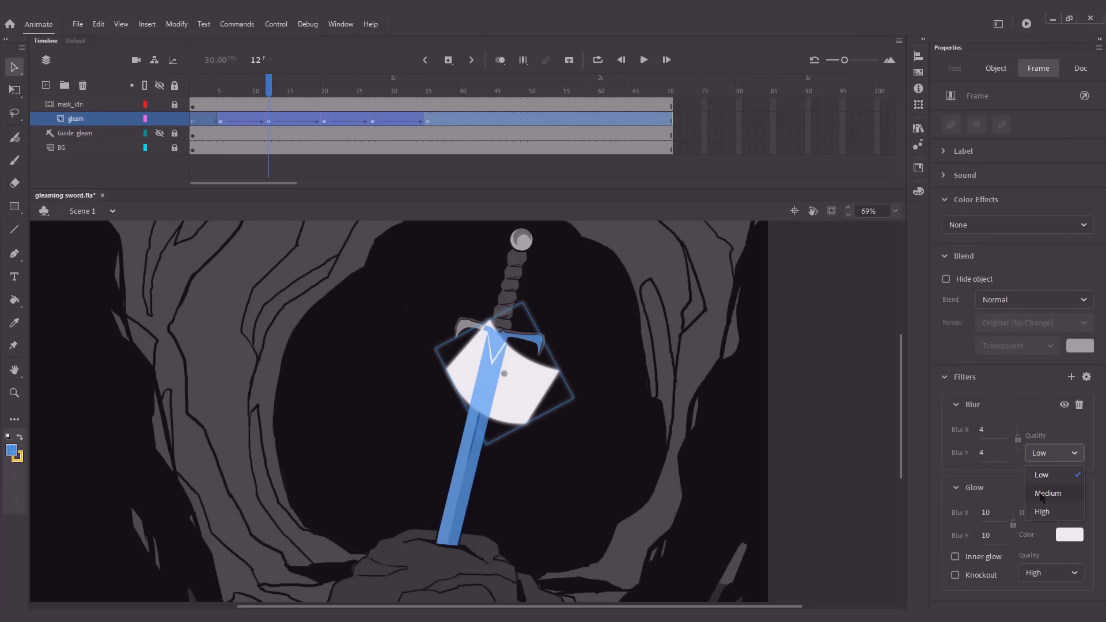
pyautogui.click(1041, 493)
pyautogui.click(983, 431)
pyautogui.write('02')
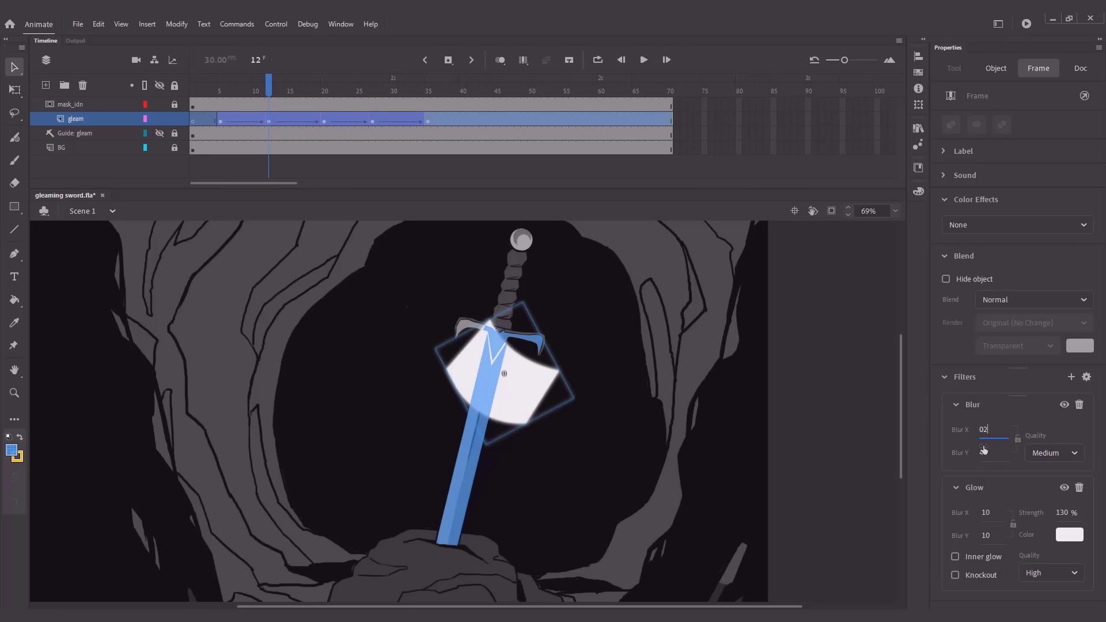
pyautogui.click(982, 449)
pyautogui.write('02')
pyautogui.press('Return')
pyautogui.click(829, 360)
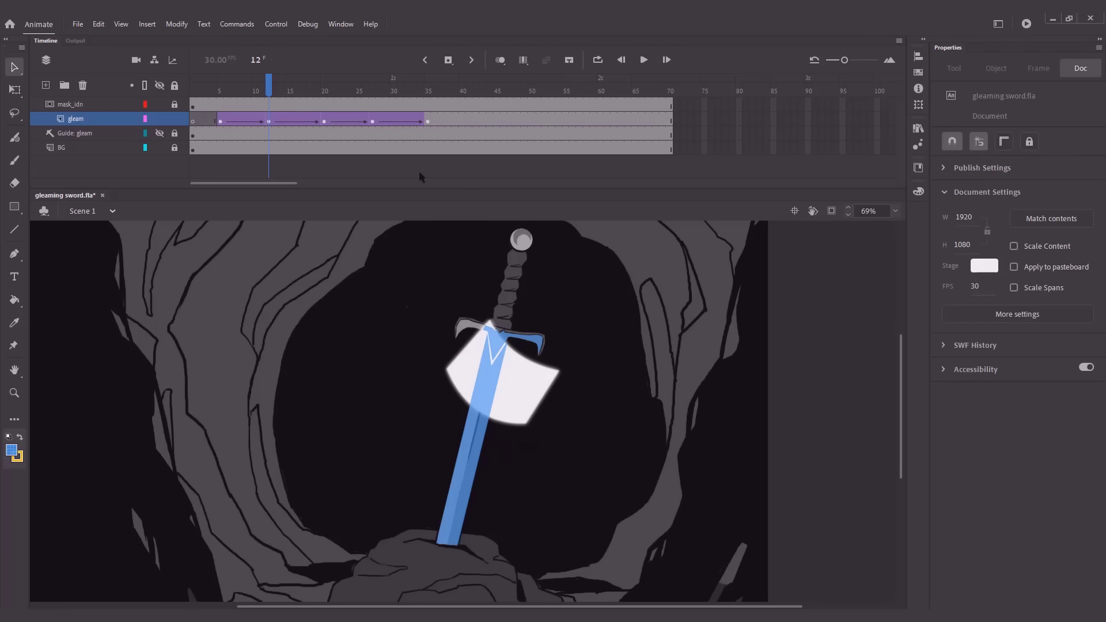
# Lock the gleam layer, play back the blurred gleam from the start and go to frame 10
pyautogui.click(175, 118)
pyautogui.click(161, 134)
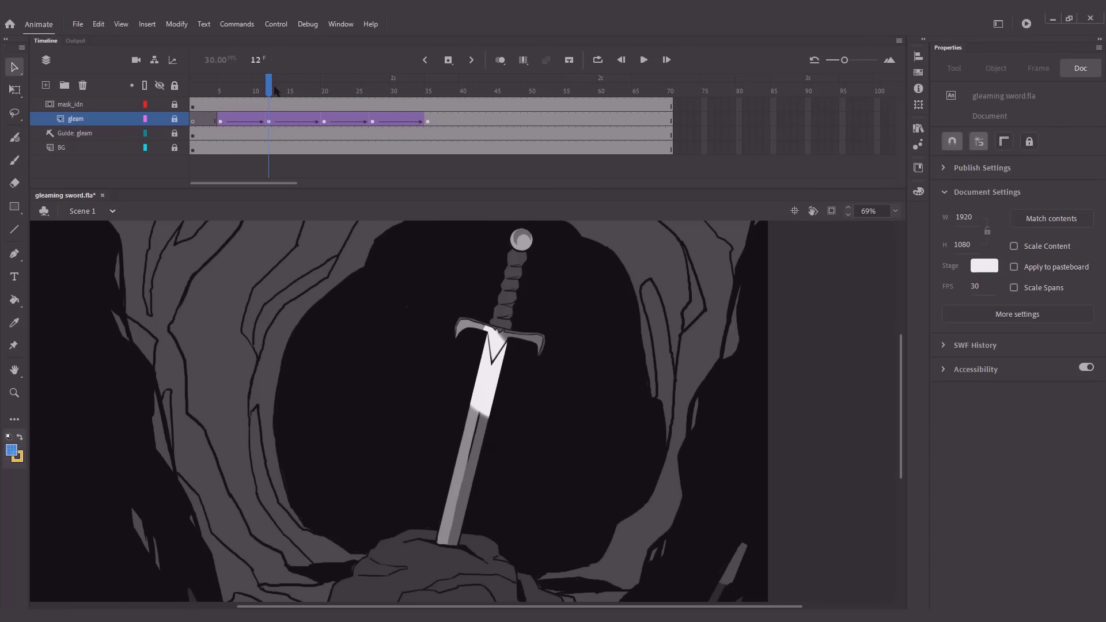
pyautogui.moveTo(274, 88); pyautogui.dragTo(194, 91)
pyautogui.click(160, 133)
pyautogui.press('Return')
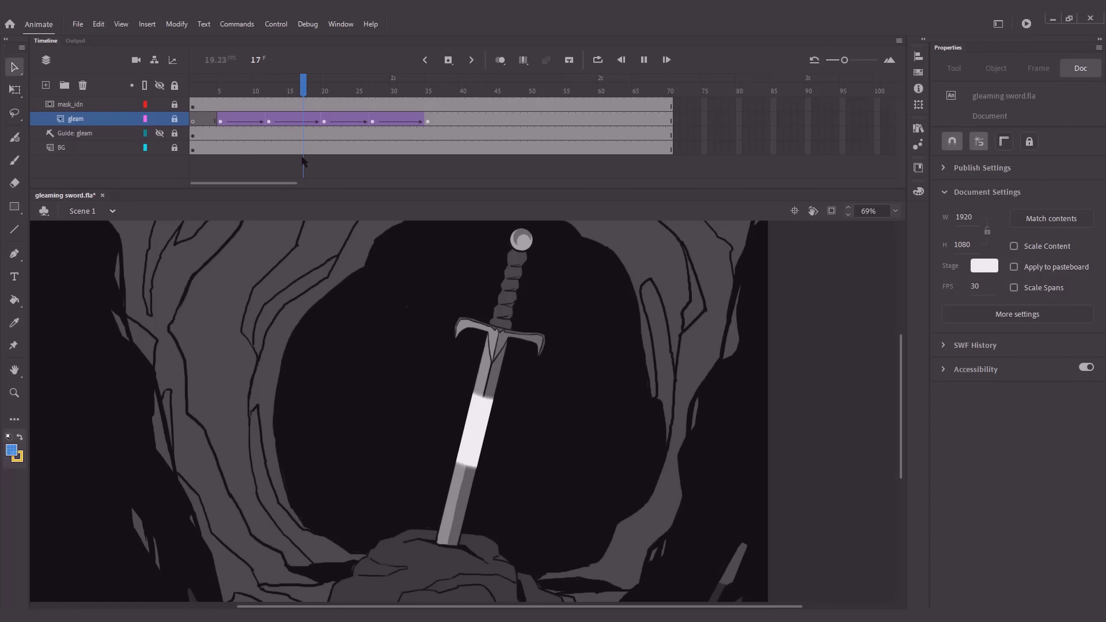
pyautogui.click(213, 90)
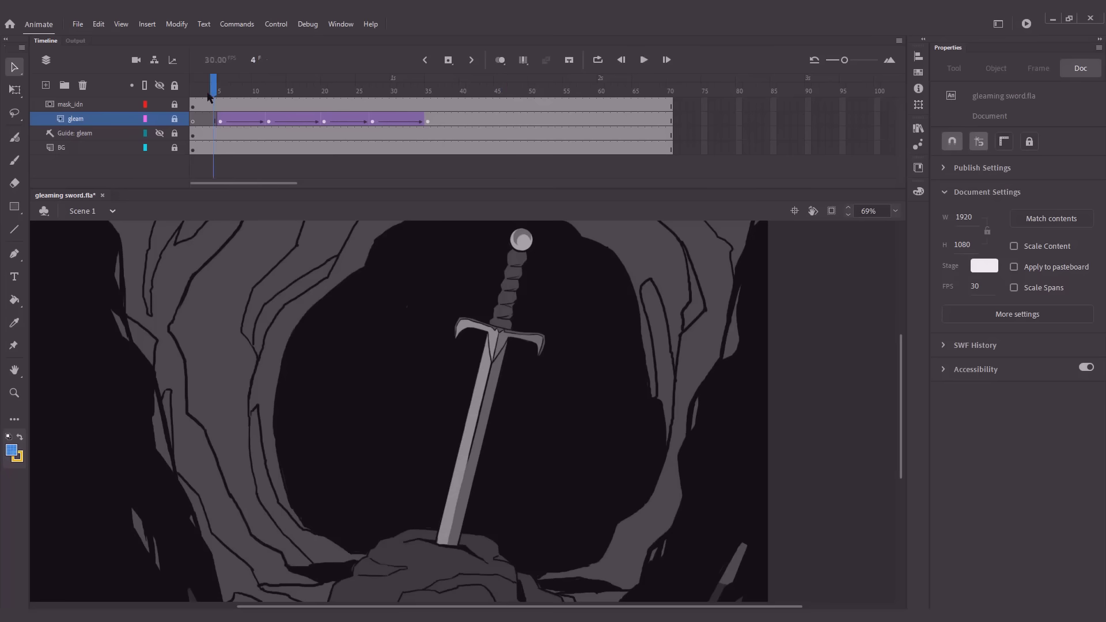
pyautogui.press('Return')
pyautogui.click(255, 91)
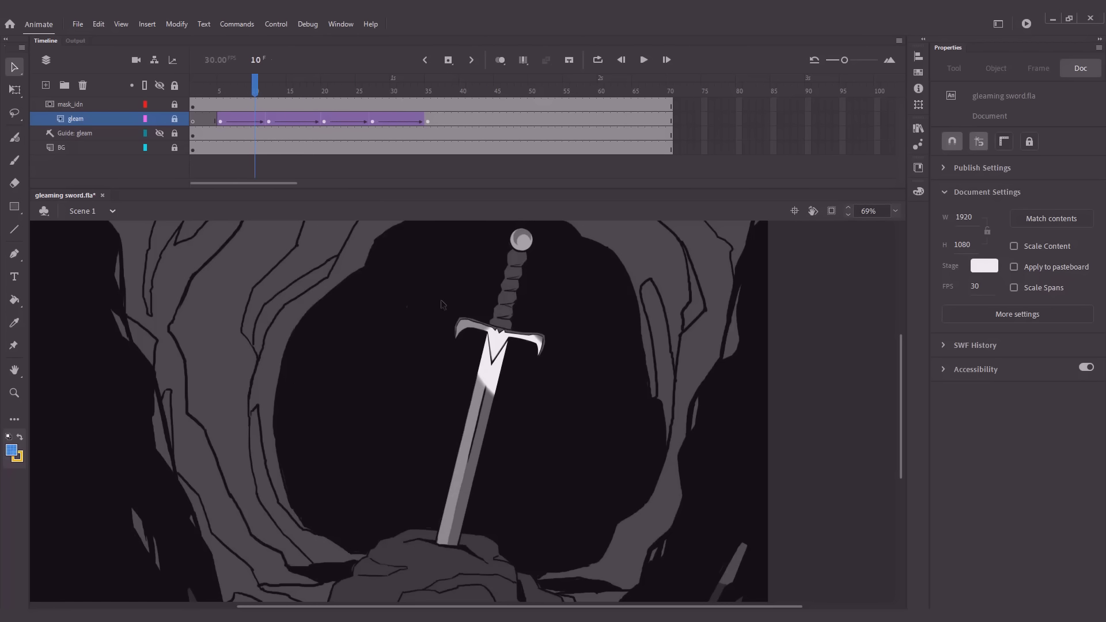
# Set the fill alpha of the shape inside the gleam symbol to 60%, return to Scene 1 and play back the animation
pyautogui.click(175, 118)
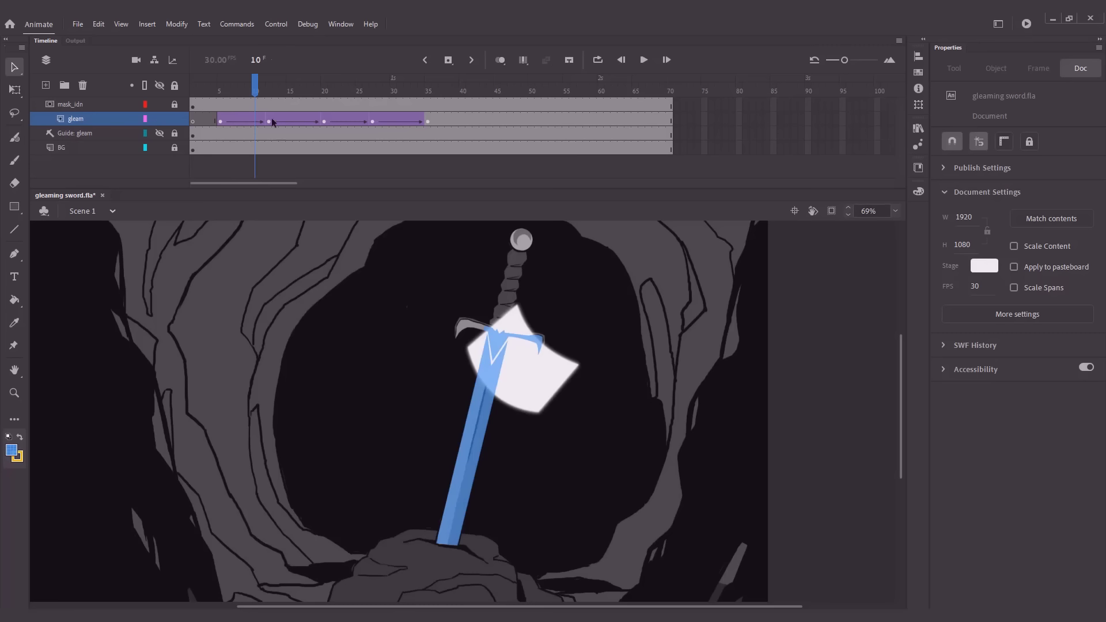
pyautogui.moveTo(253, 86); pyautogui.dragTo(220, 86)
pyautogui.click(561, 324)
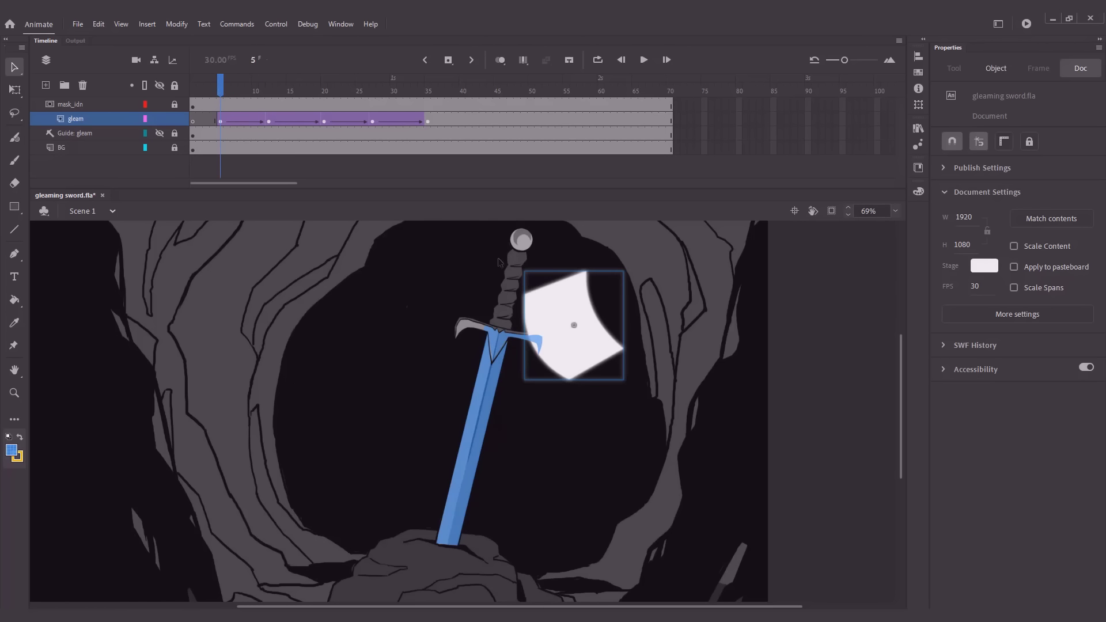
pyautogui.doubleClick(562, 323)
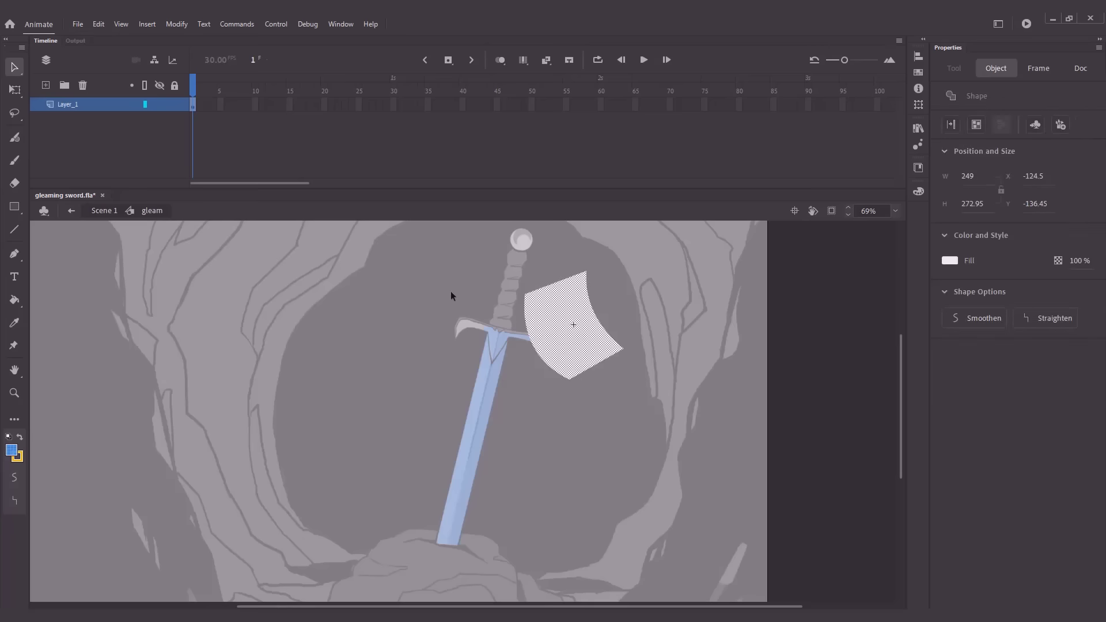
pyautogui.click(451, 292)
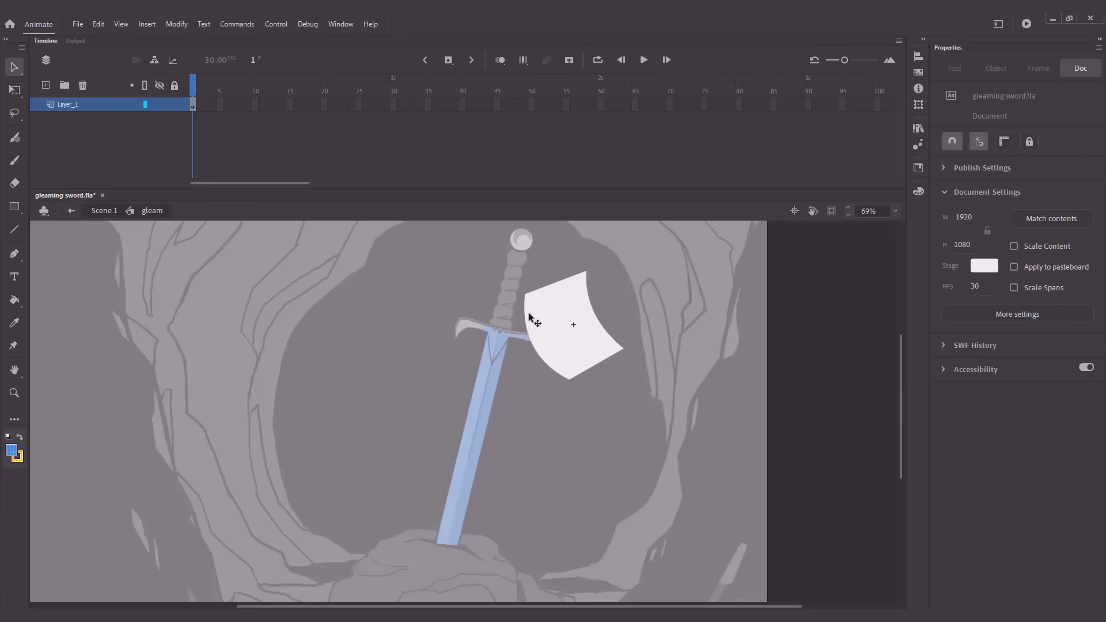
pyautogui.click(555, 326)
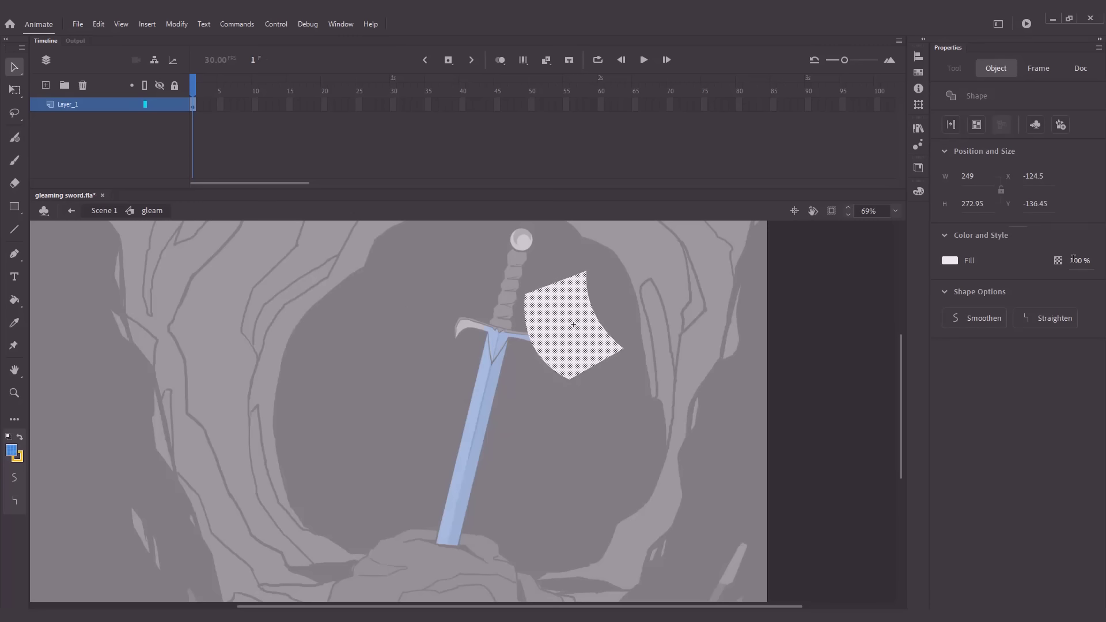
pyautogui.write('60')
pyautogui.click(703, 286)
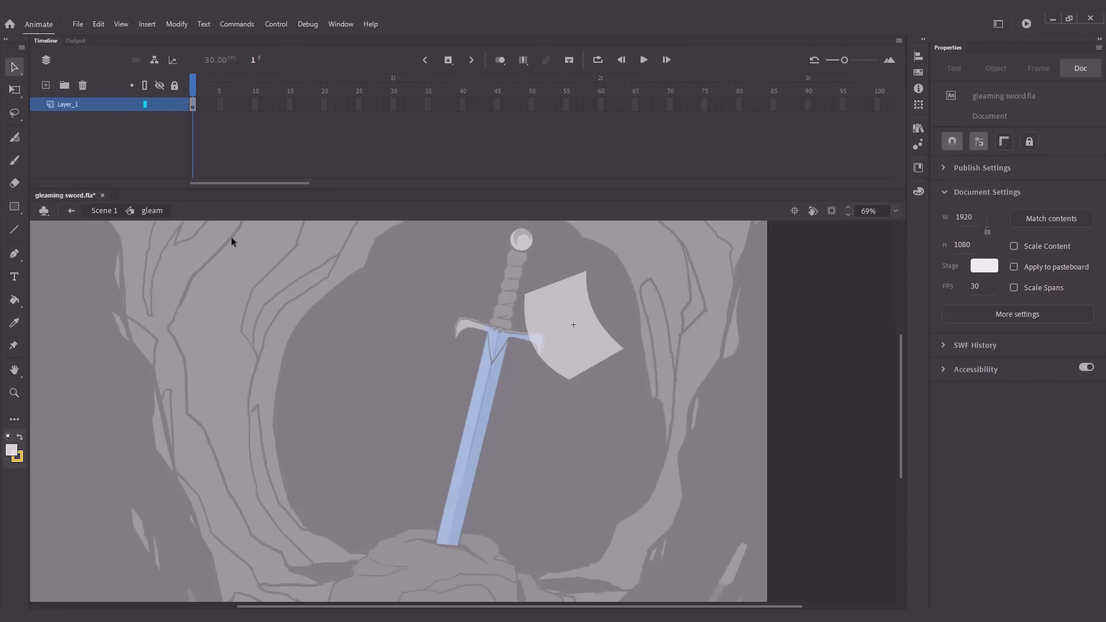
pyautogui.click(109, 211)
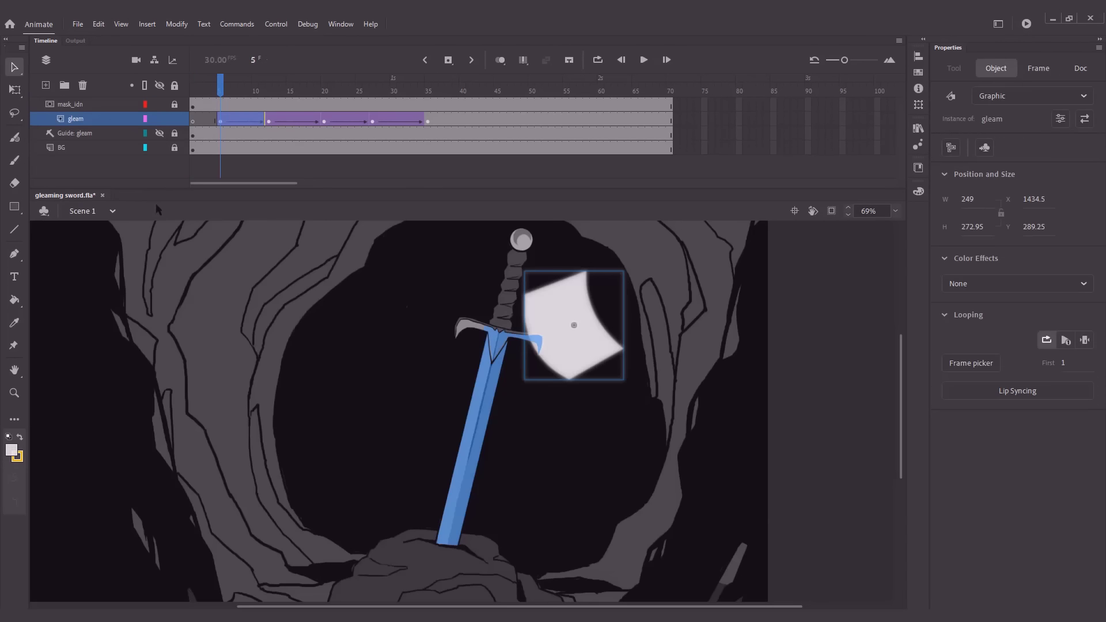
pyautogui.press('Return')
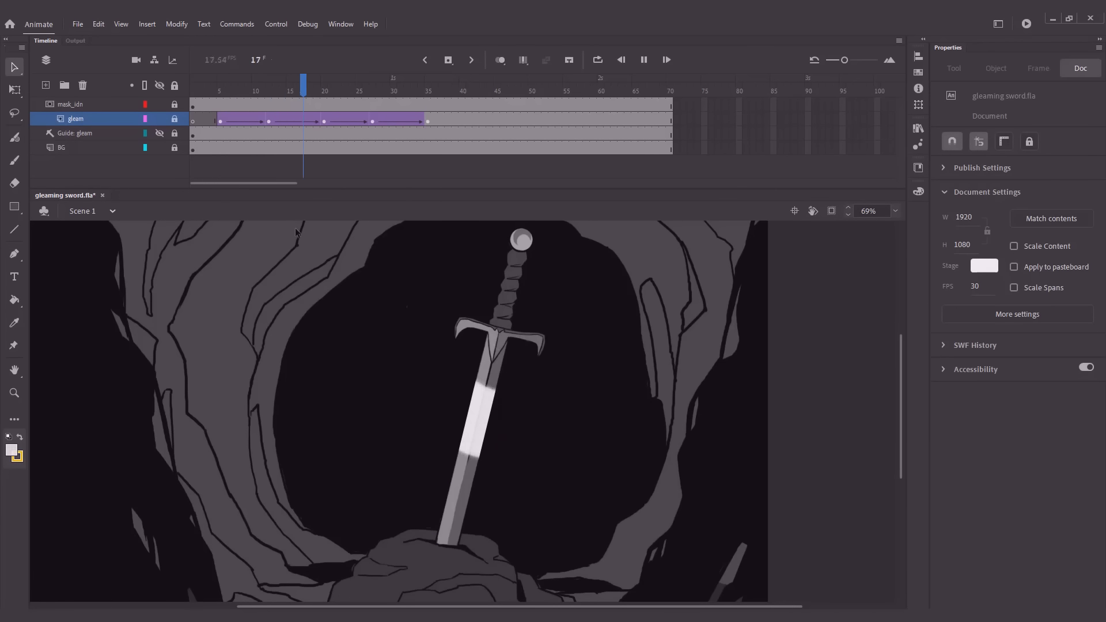
pyautogui.moveTo(247, 91); pyautogui.dragTo(193, 91)
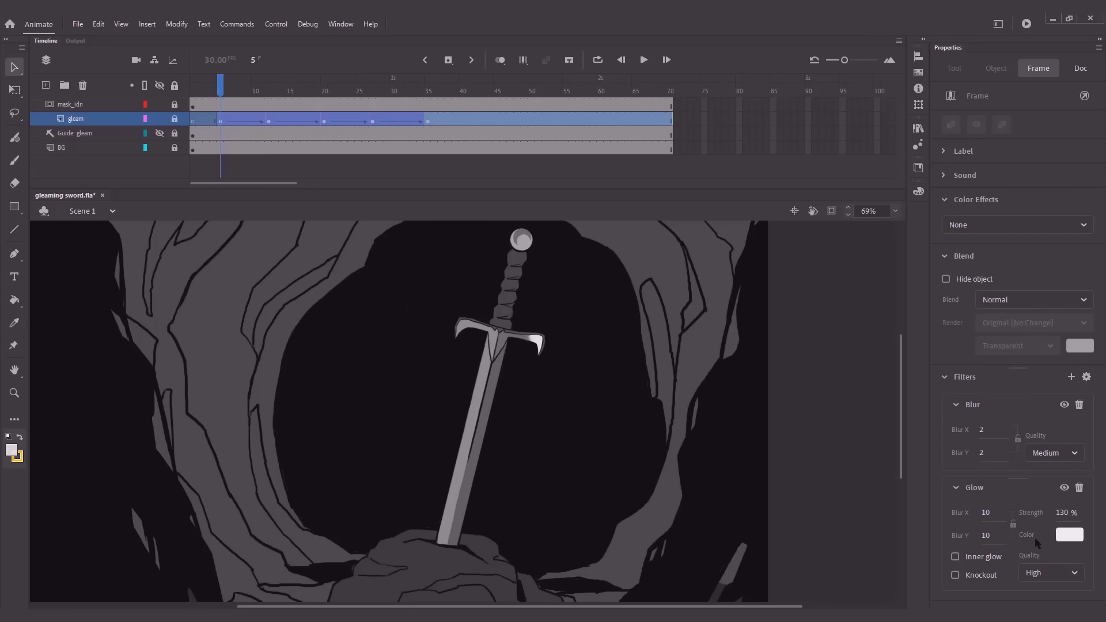
# Set Blur X and Blur Y of the gleam layer's Glow filter to 30
pyautogui.click(986, 537)
pyautogui.write('30')
pyautogui.click(986, 514)
pyautogui.write('030')
pyautogui.click(730, 363)
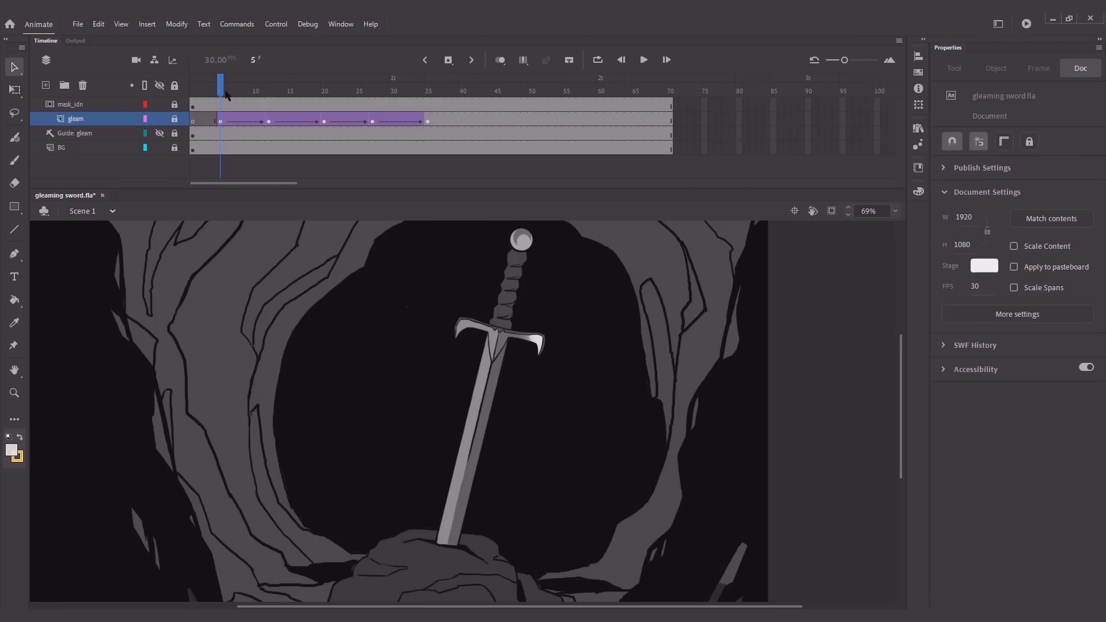
# Play back the animation from frame 1 to check the softer glow and go to frame 6
pyautogui.click(192, 92)
pyautogui.press('Return')
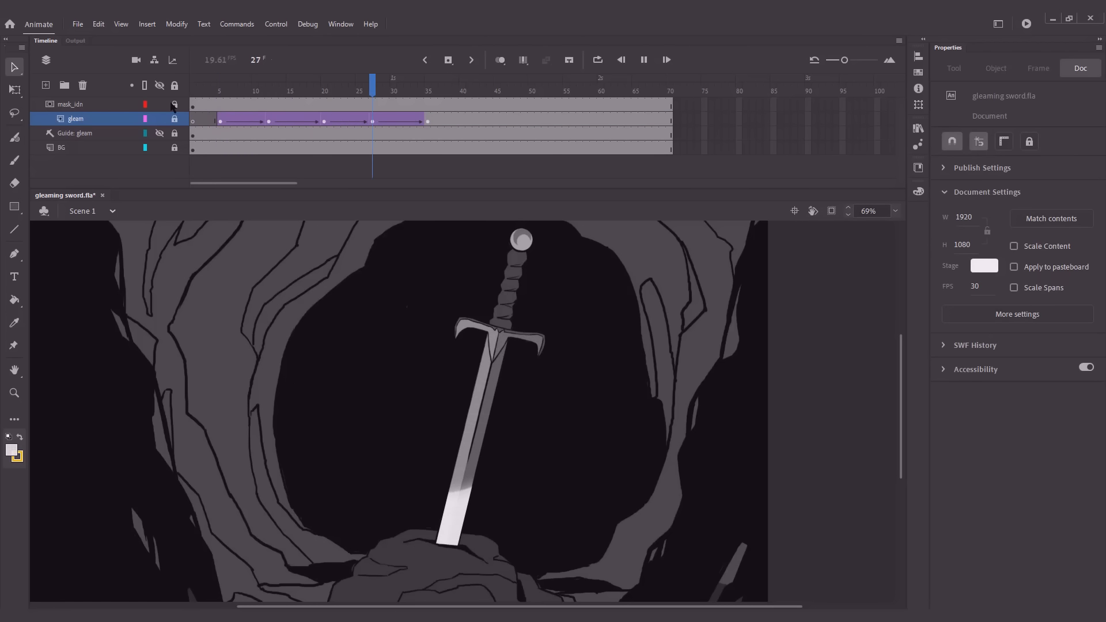
pyautogui.click(227, 92)
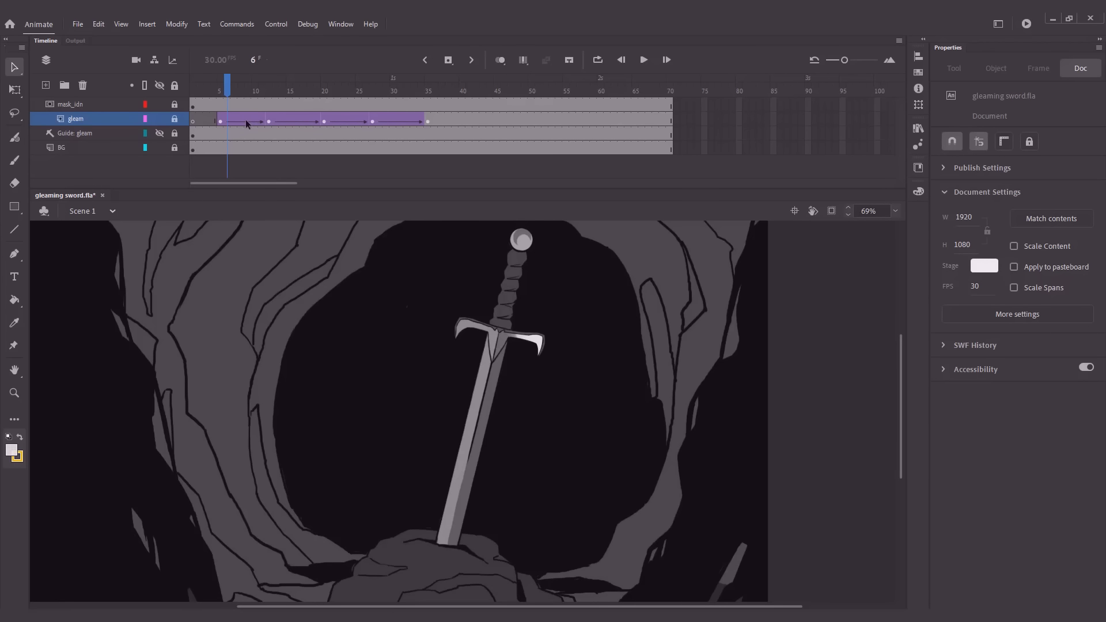
# Edit the ease value of the gleam layer's first two tweens and set the ease of its last two tweens to 70
pyautogui.moveTo(246, 120); pyautogui.dragTo(291, 122)
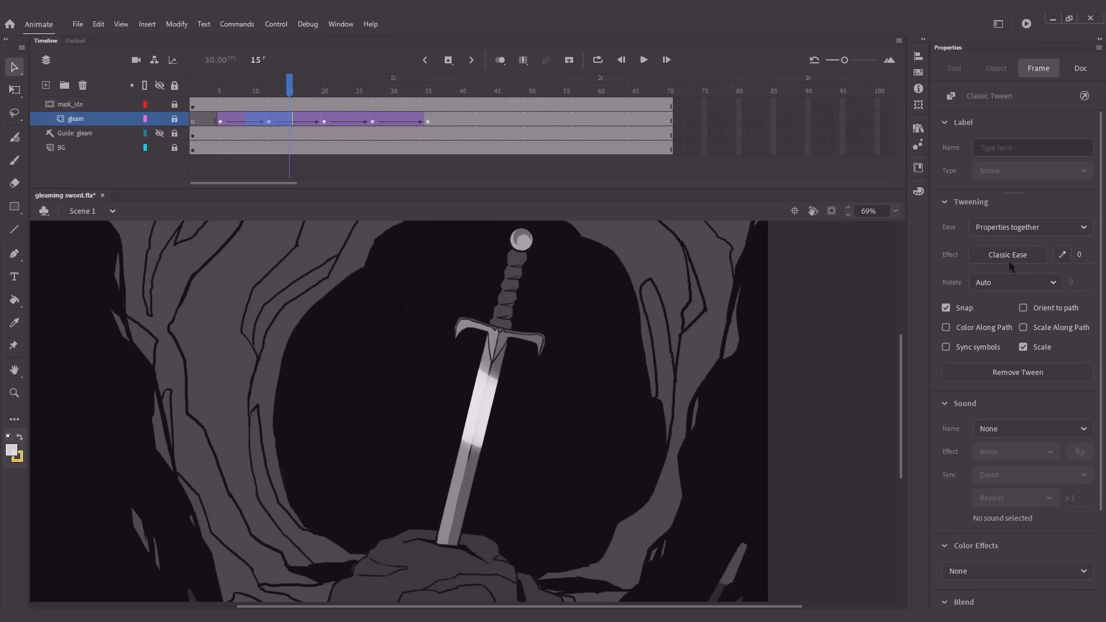
pyautogui.click(1080, 255)
pyautogui.click(345, 121)
pyautogui.moveTo(358, 126); pyautogui.dragTo(388, 119)
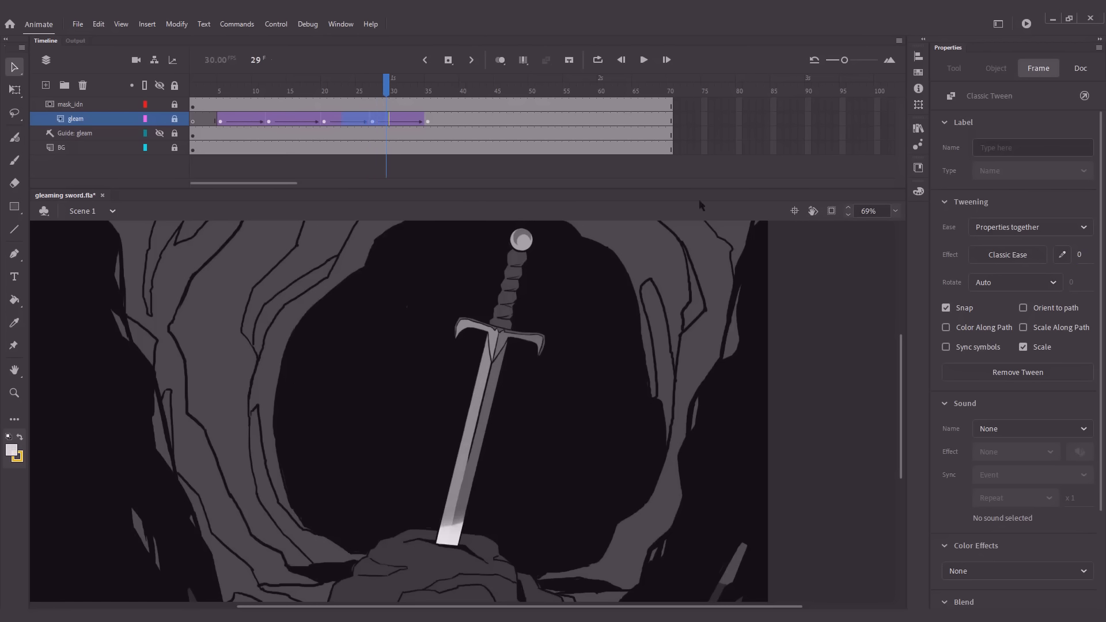
pyautogui.click(1078, 255)
pyautogui.press('BackSpace')
pyautogui.press('BackSpace')
pyautogui.write('70')
pyautogui.click(574, 286)
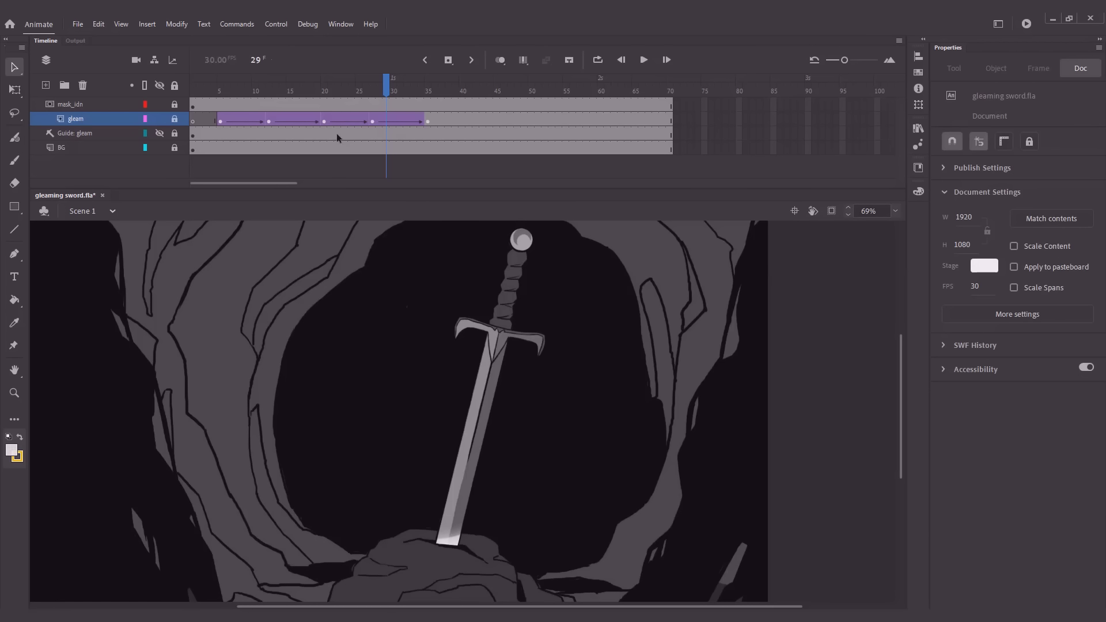
# Play back the eased gleam from the start and test the movie as an exported SWF
pyautogui.click(195, 91)
pyautogui.press('Return')
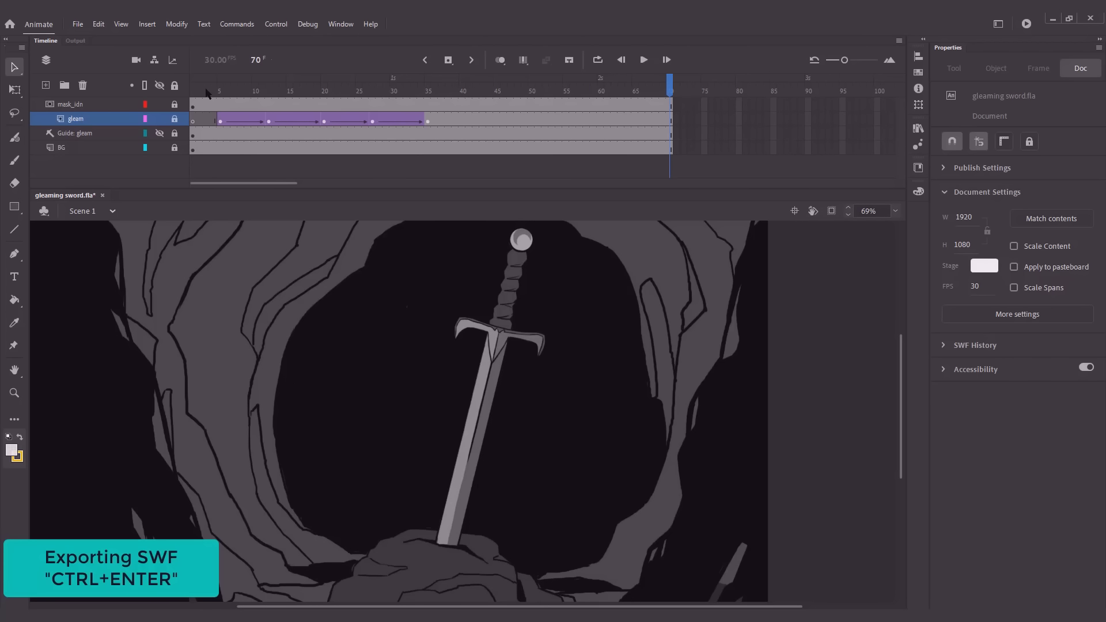
pyautogui.hotkey('ctrl', 'Return')
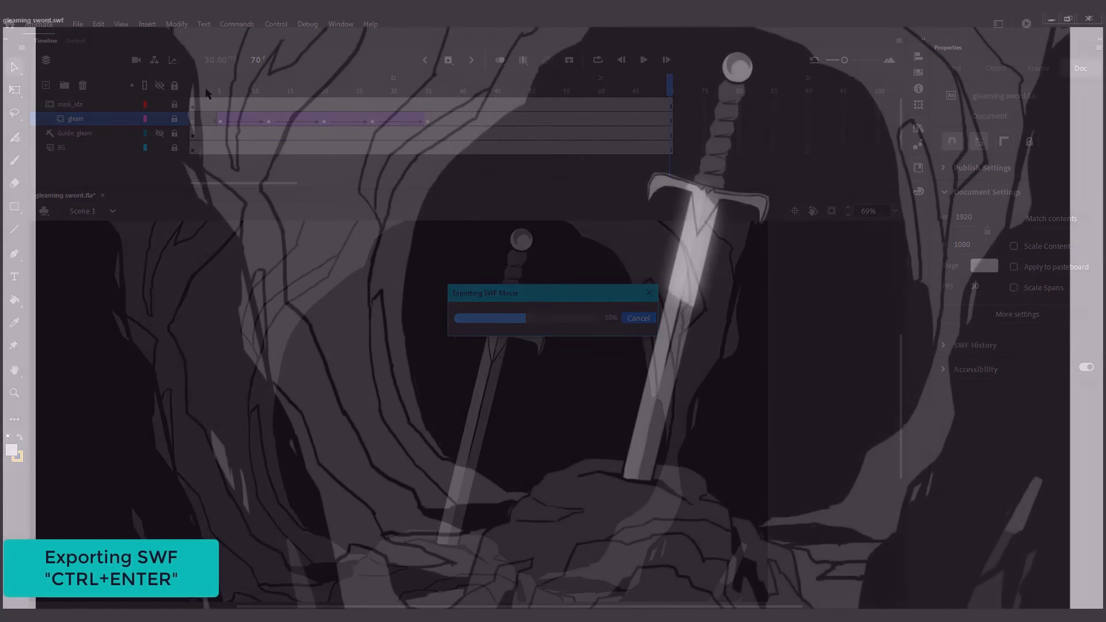